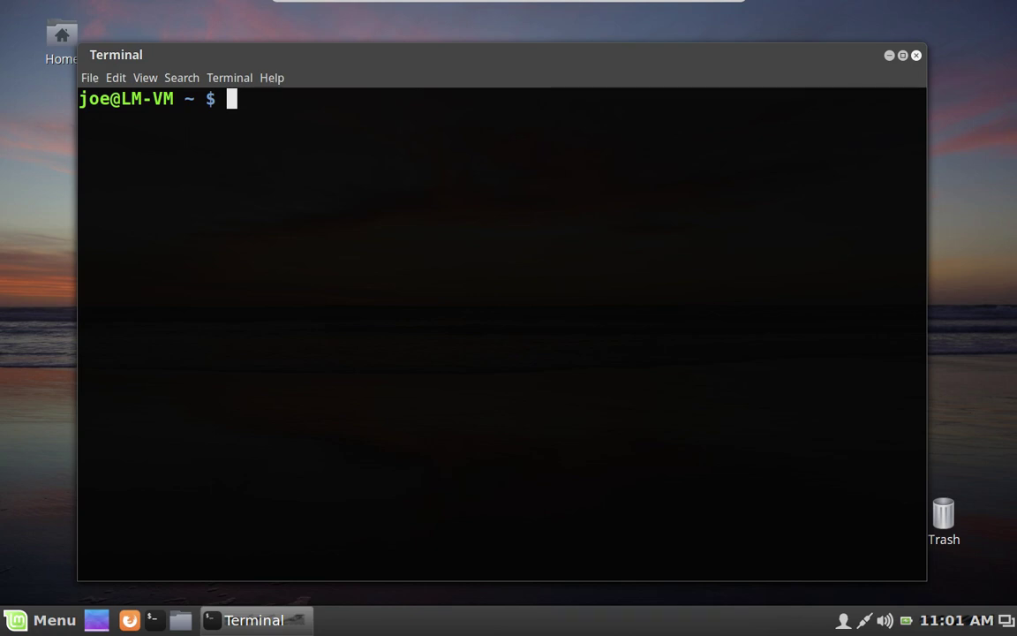
Install the clamav package with sudo apt install clamav and clear the terminal output.
{"action": "type", "text": "sudo ap"}
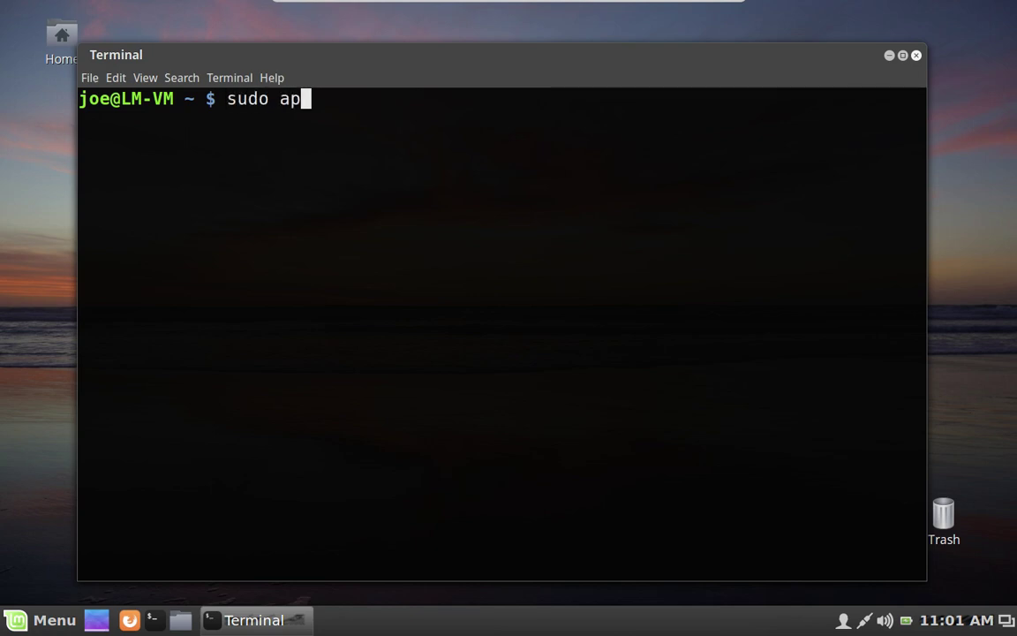
{"action": "type", "text": "t install"}
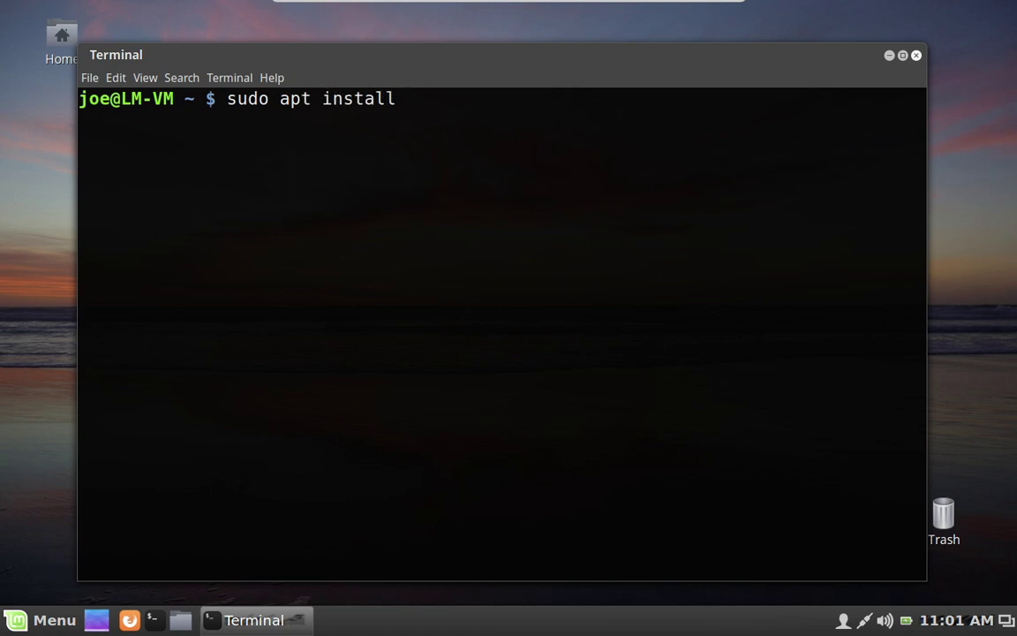
{"action": "type", "text": " clamav"}
{"action": "key", "text": "Return"}
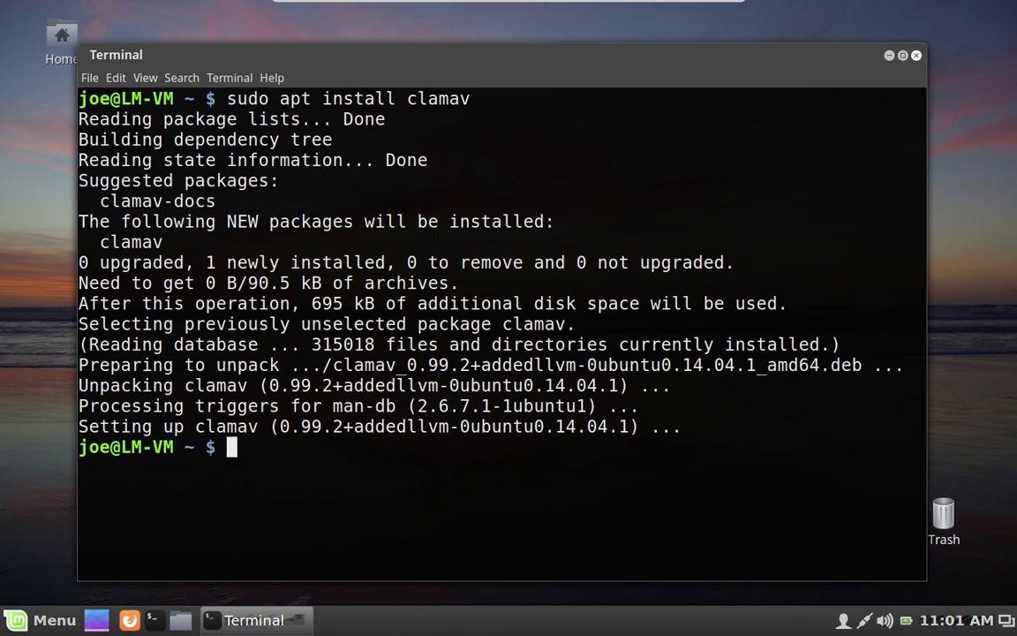
{"action": "key", "text": "ctrl+l"}
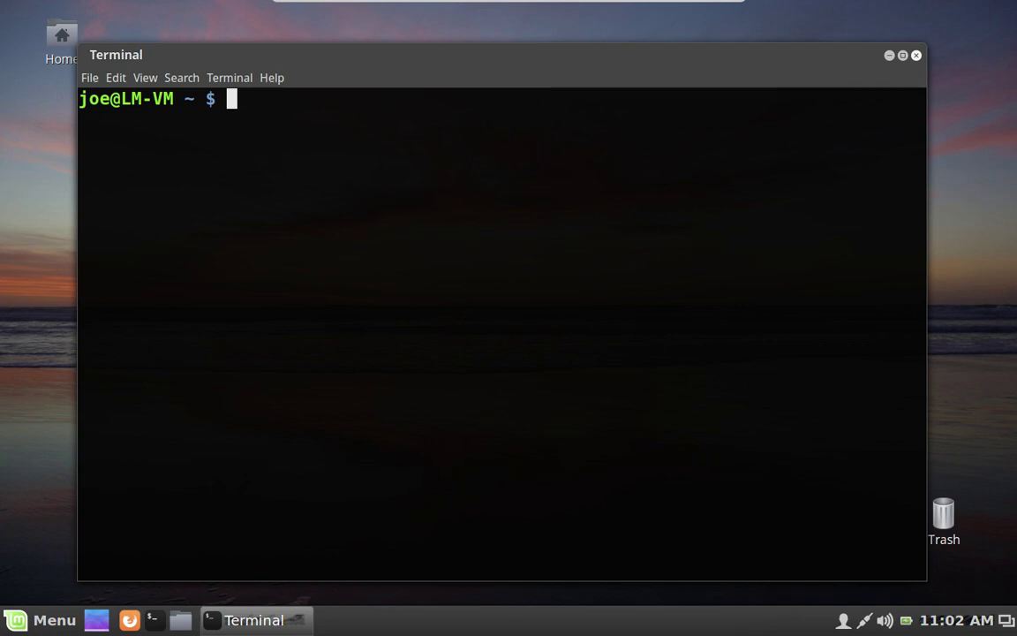
Update the ClamAV virus signature databases by running sudo freshclam.
{"action": "type", "text": "sudo "}
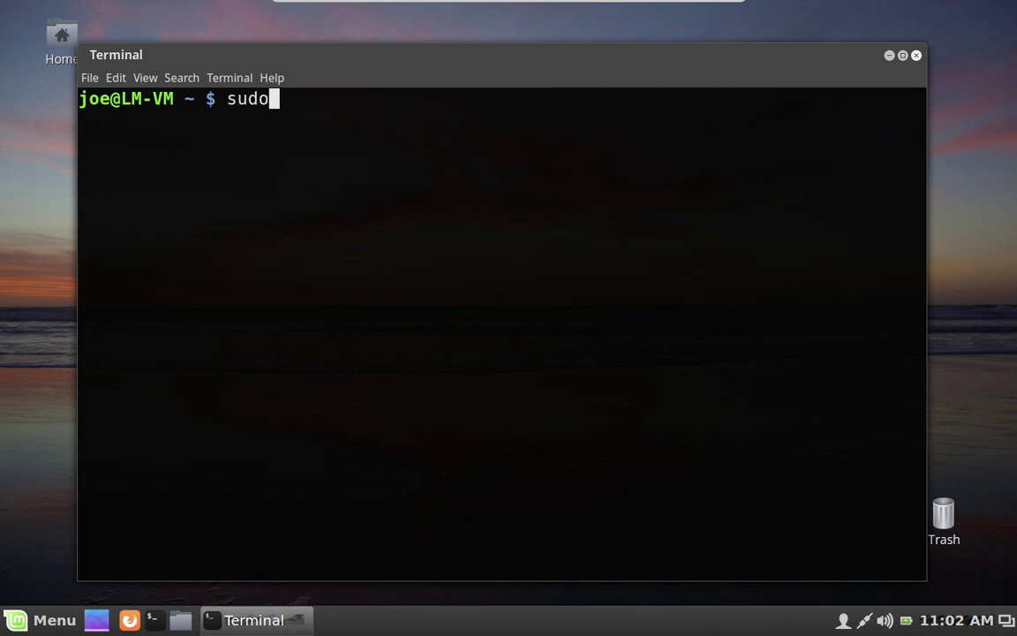
{"action": "type", "text": "fresh"}
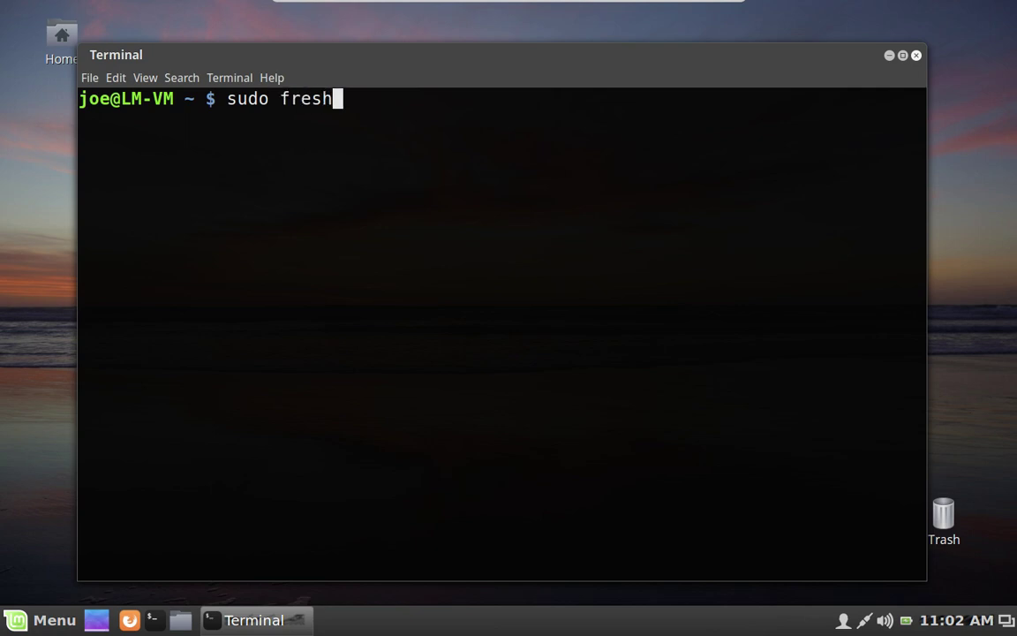
{"action": "type", "text": "clam"}
{"action": "key", "text": "Return"}
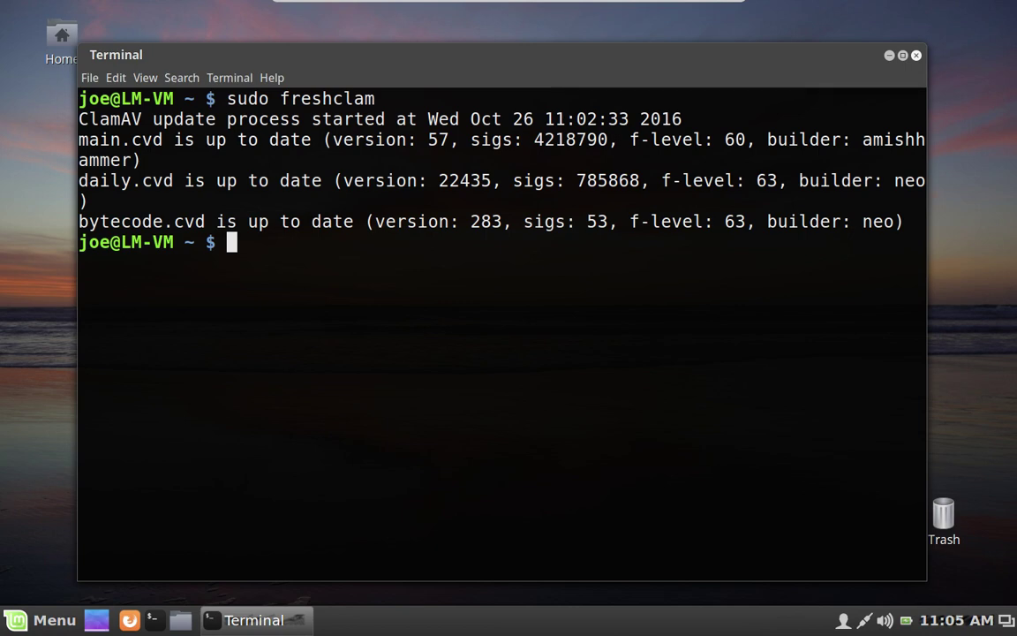
Display the built-in option help for the scanner with clamscan --help.
{"action": "type", "text": "clam"}
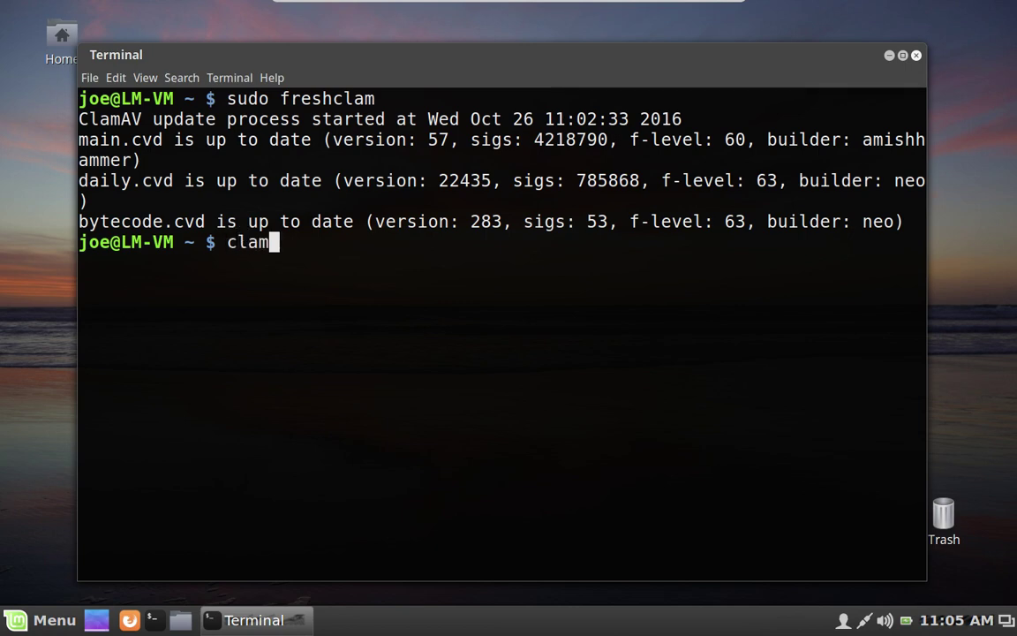
{"action": "type", "text": "sacn"}
{"action": "key", "text": "BackSpace"}
{"action": "key", "text": "BackSpace"}
{"action": "key", "text": "BackSpace"}
{"action": "type", "text": "can"}
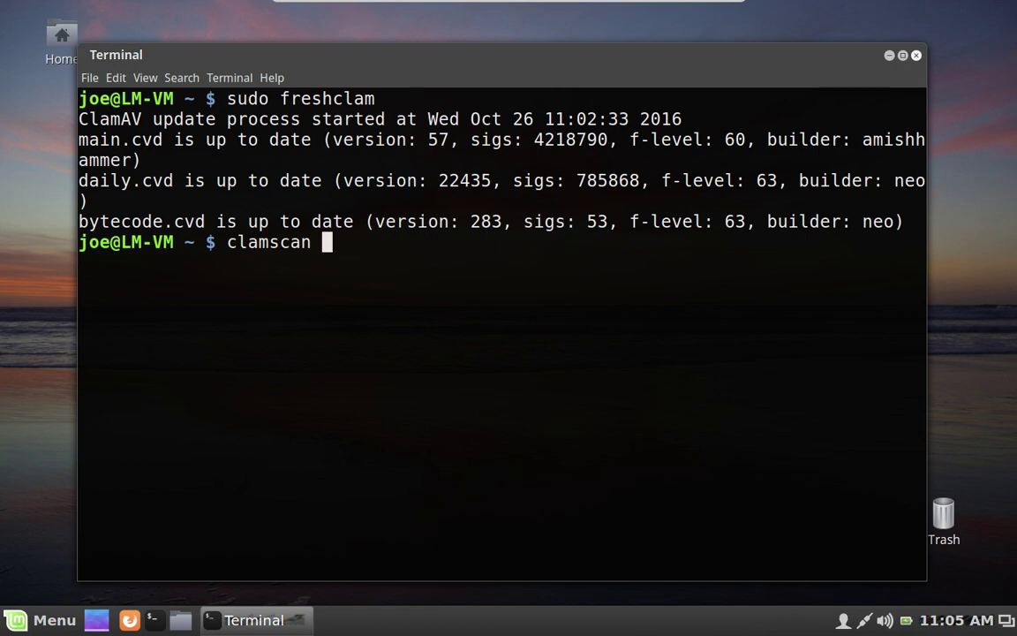
{"action": "type", "text": " --h"}
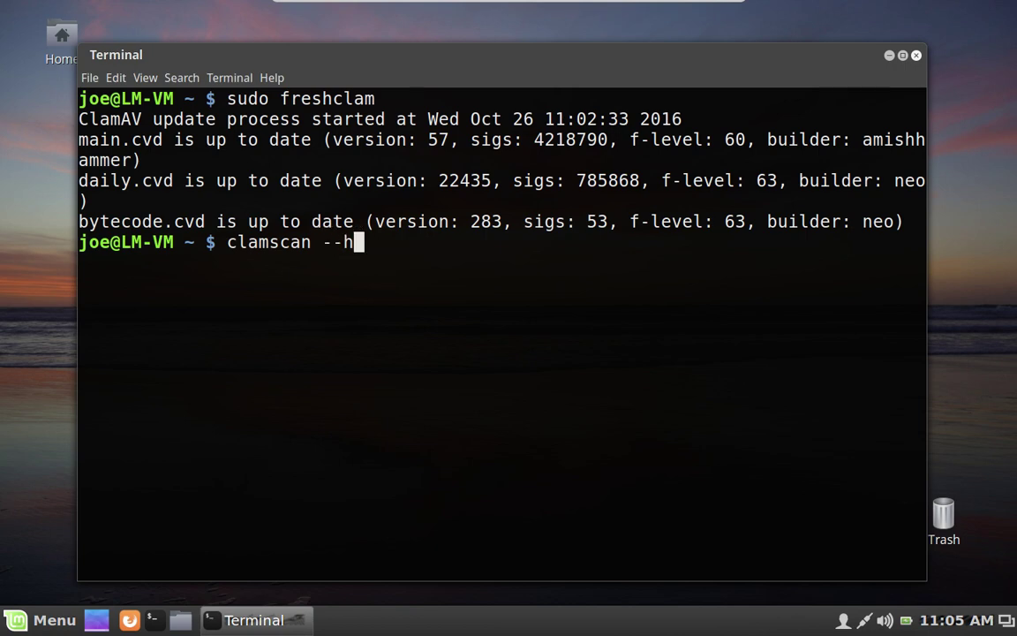
{"action": "type", "text": "elp"}
{"action": "key", "text": "Return"}
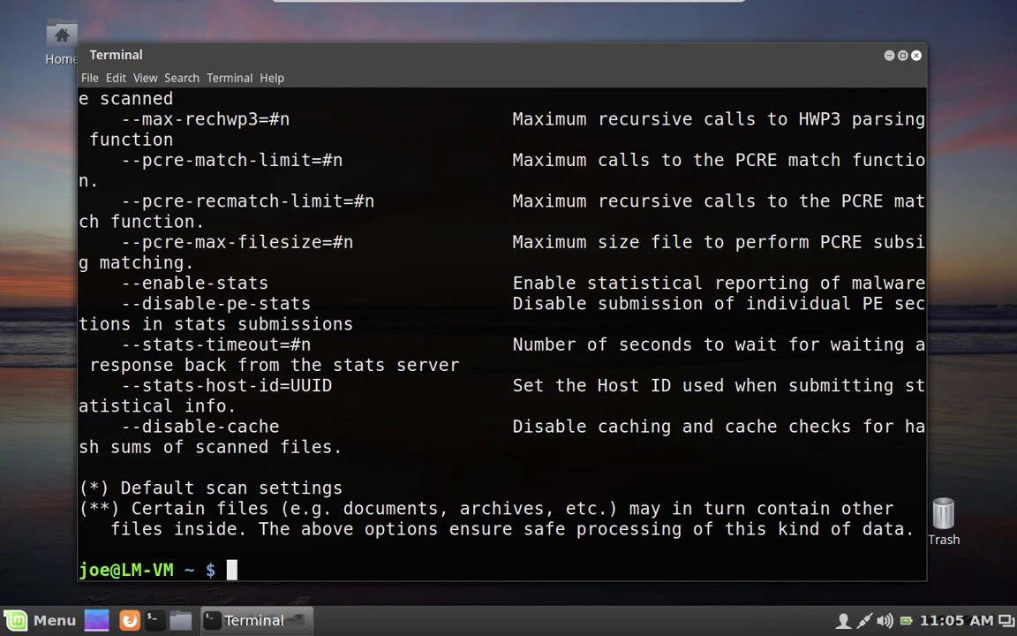
Read through the clamscan option list from its beginning to its end and clear the terminal output.
{"action": "scroll", "coordinate": [501, 331], "scroll_direction": "up", "scroll_amount": 20}
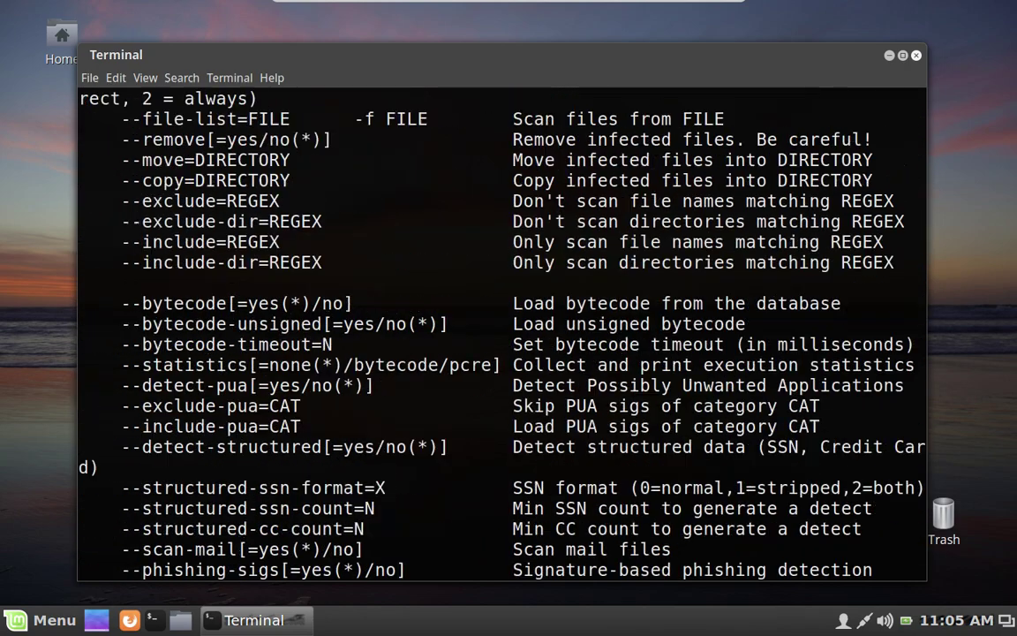
{"action": "scroll", "coordinate": [501, 331], "scroll_direction": "up", "scroll_amount": 17}
{"action": "scroll", "coordinate": [502, 331], "scroll_direction": "down", "scroll_amount": 8}
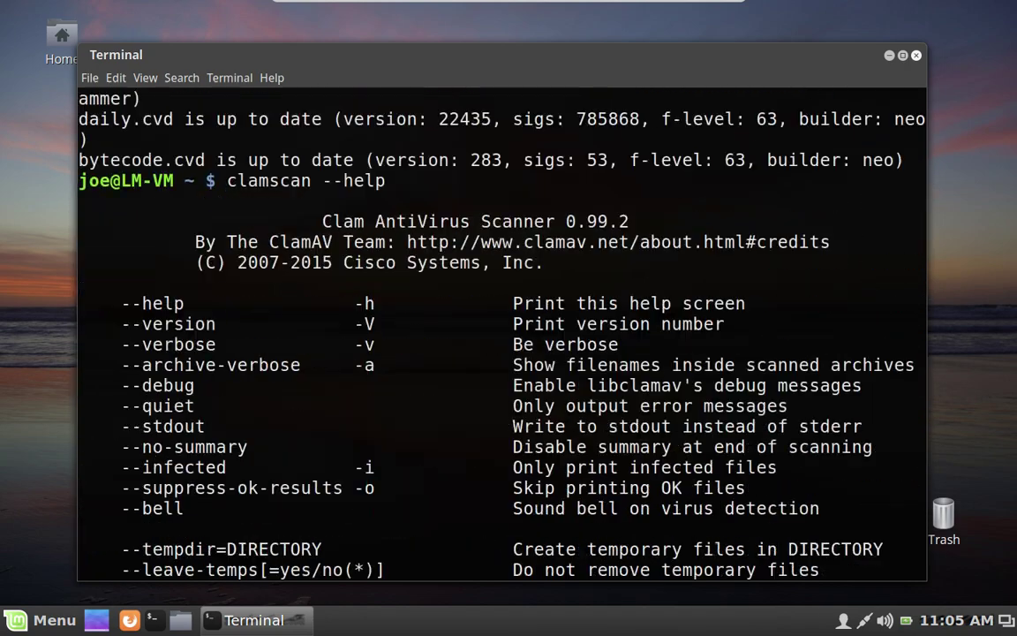
{"action": "scroll", "coordinate": [502, 332], "scroll_direction": "down", "scroll_amount": 2}
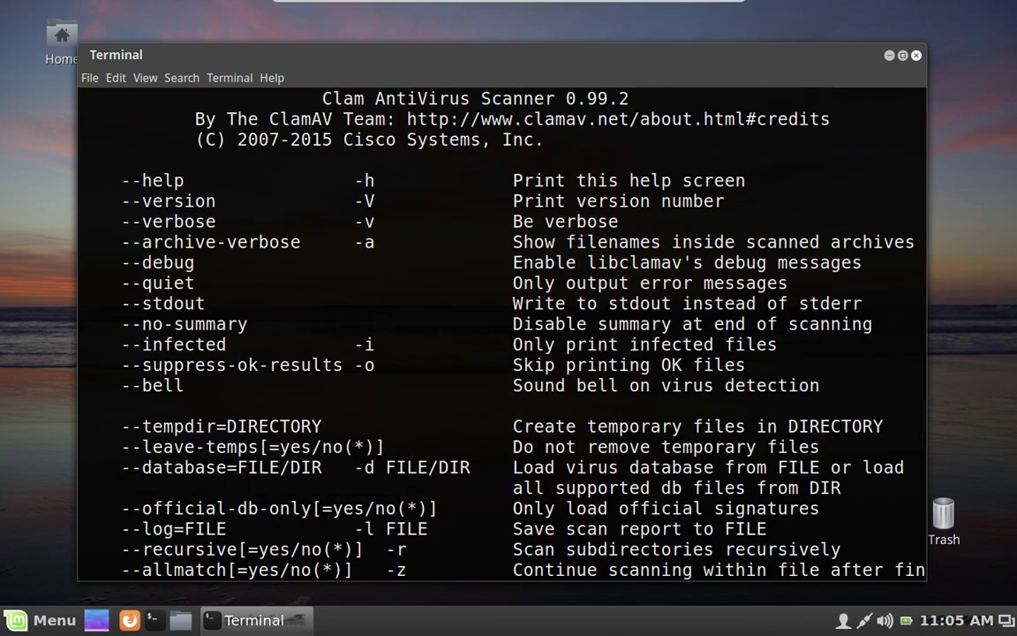
{"action": "scroll", "coordinate": [502, 332], "scroll_direction": "down", "scroll_amount": 14}
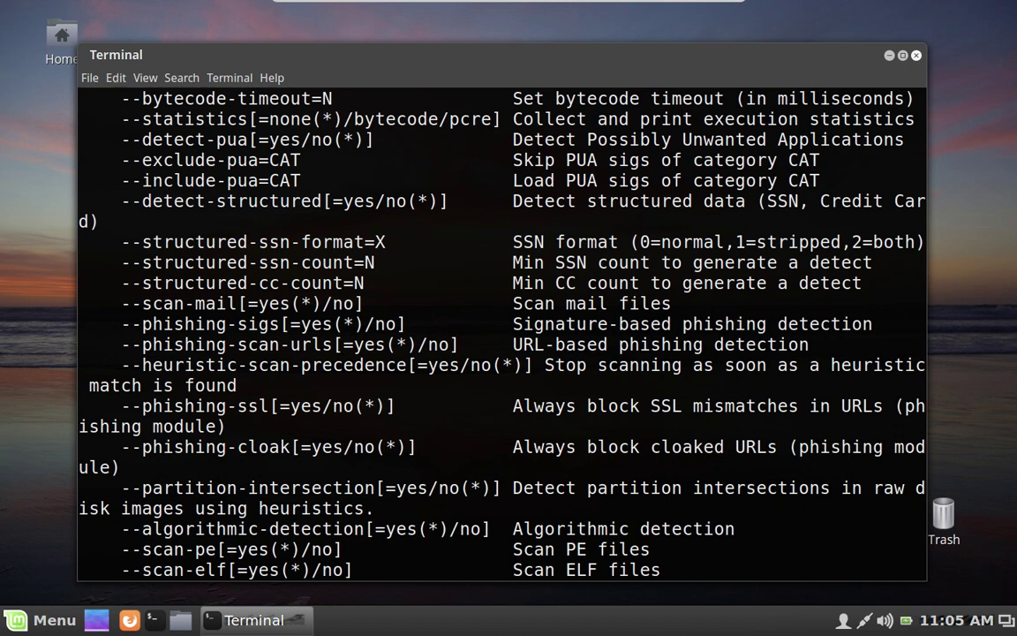
{"action": "scroll", "coordinate": [501, 331], "scroll_direction": "down", "scroll_amount": 7}
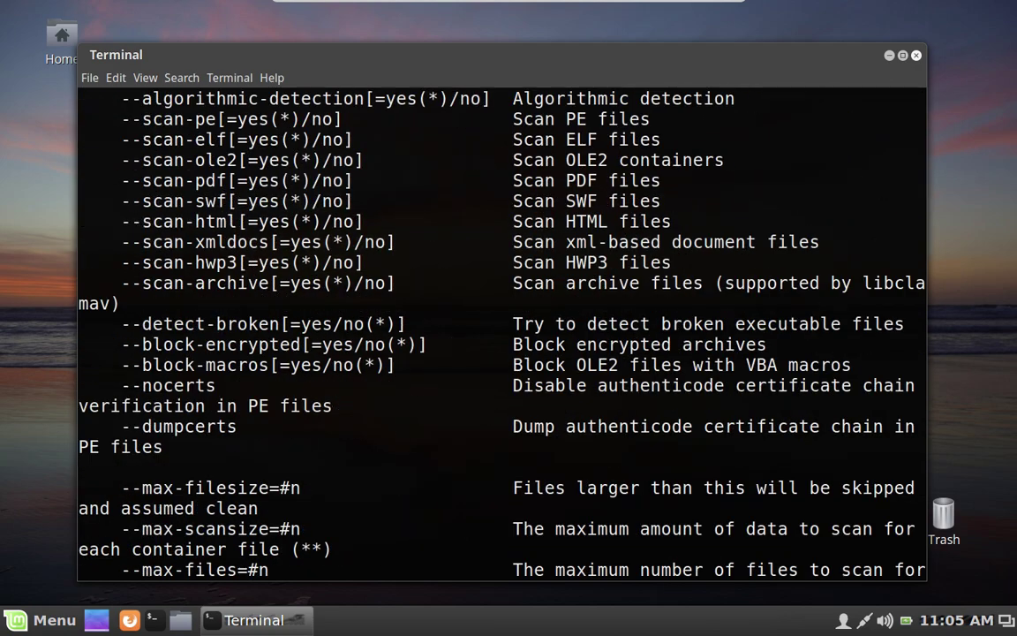
{"action": "scroll", "coordinate": [502, 331], "scroll_direction": "down", "scroll_amount": 12}
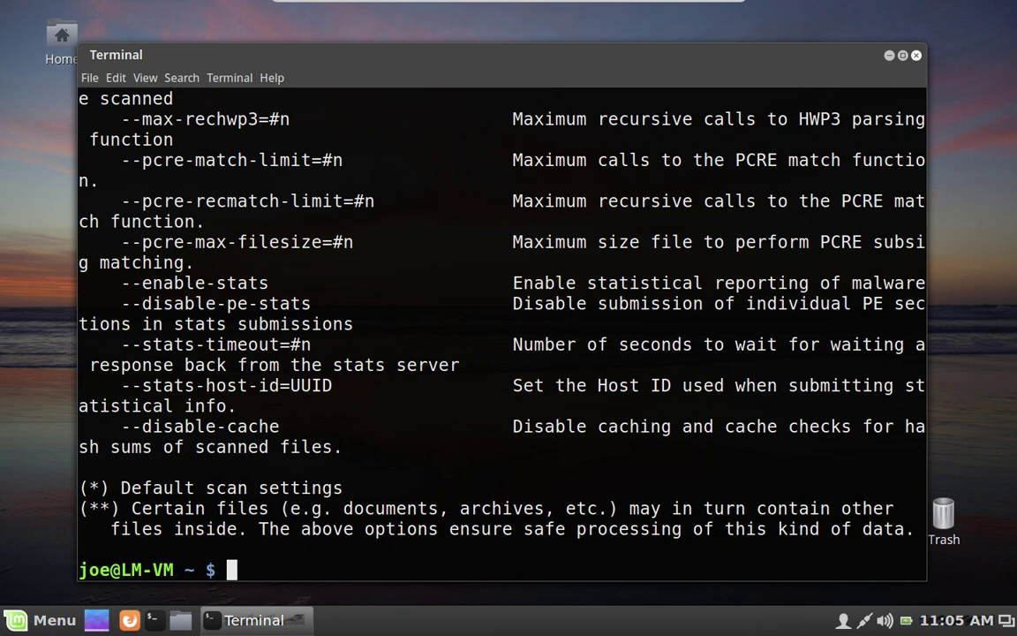
{"action": "key", "text": "ctrl+l"}
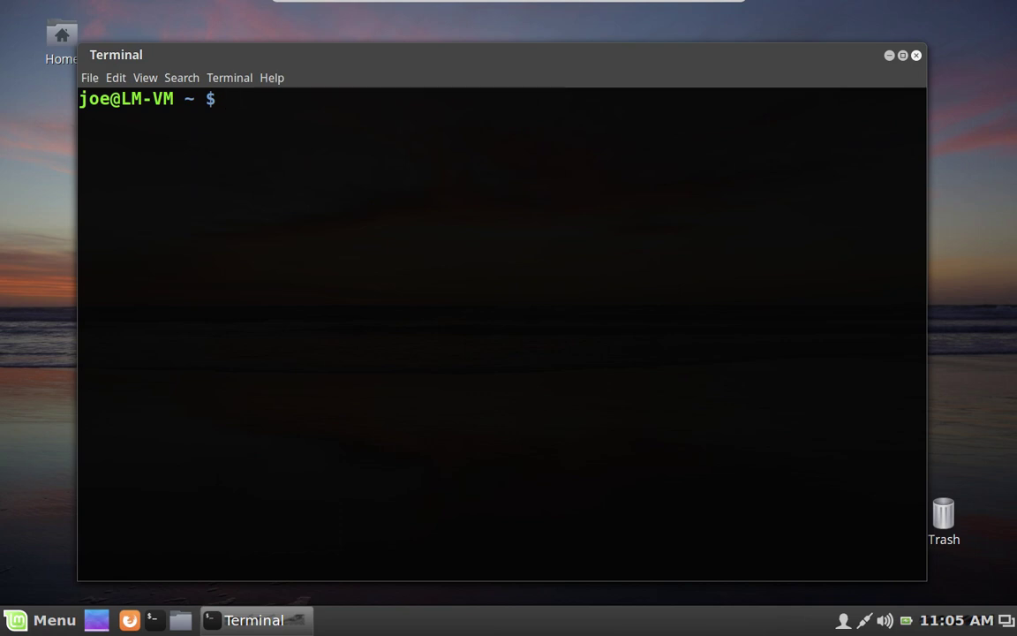
Compose the start of a recursive scan command that prints only infected files: sudo clamscan -r -i.
{"action": "type", "text": "sudo clamsa"}
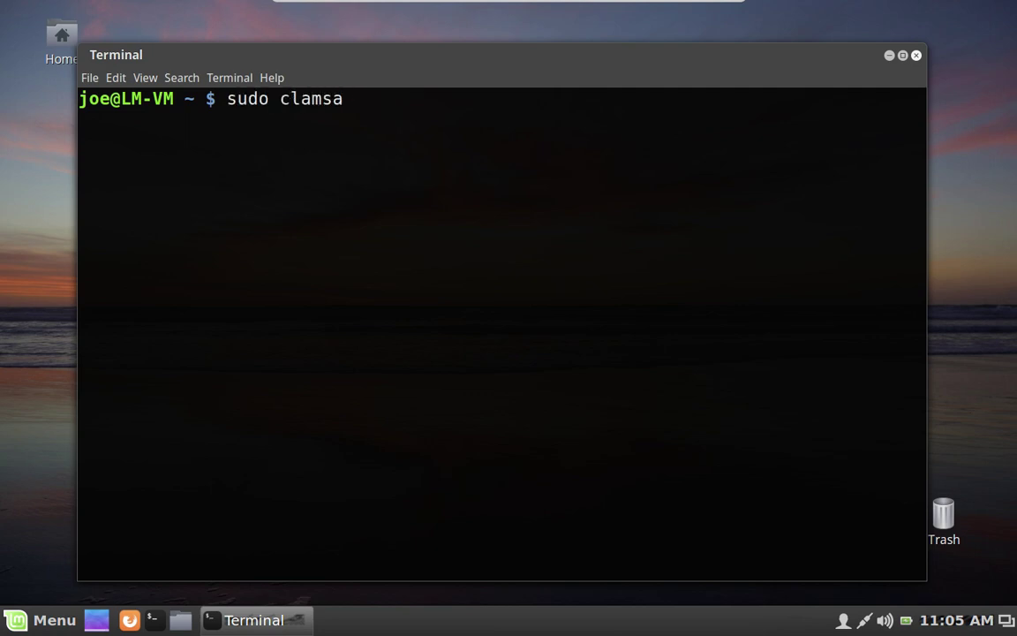
{"action": "key", "text": "BackSpace"}
{"action": "type", "text": "can"}
{"action": "type", "text": "-r"}
{"action": "type", "text": "-i"}
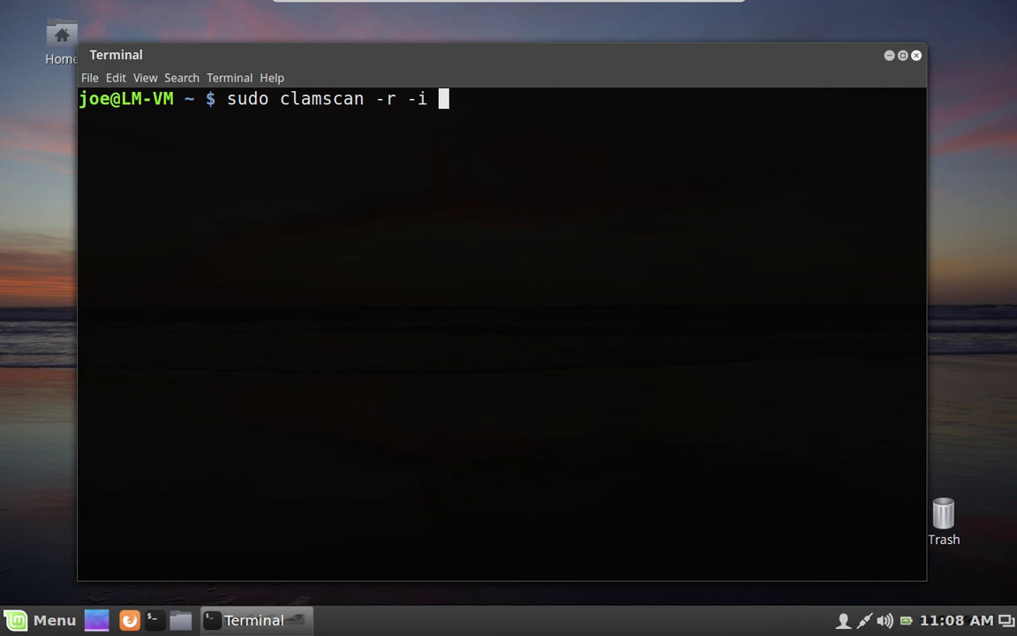
{"action": "type", "text": "/"}
{"action": "key", "text": "BackSpace"}
{"action": "type", "text": "/"}
{"action": "type", "text": ">"}
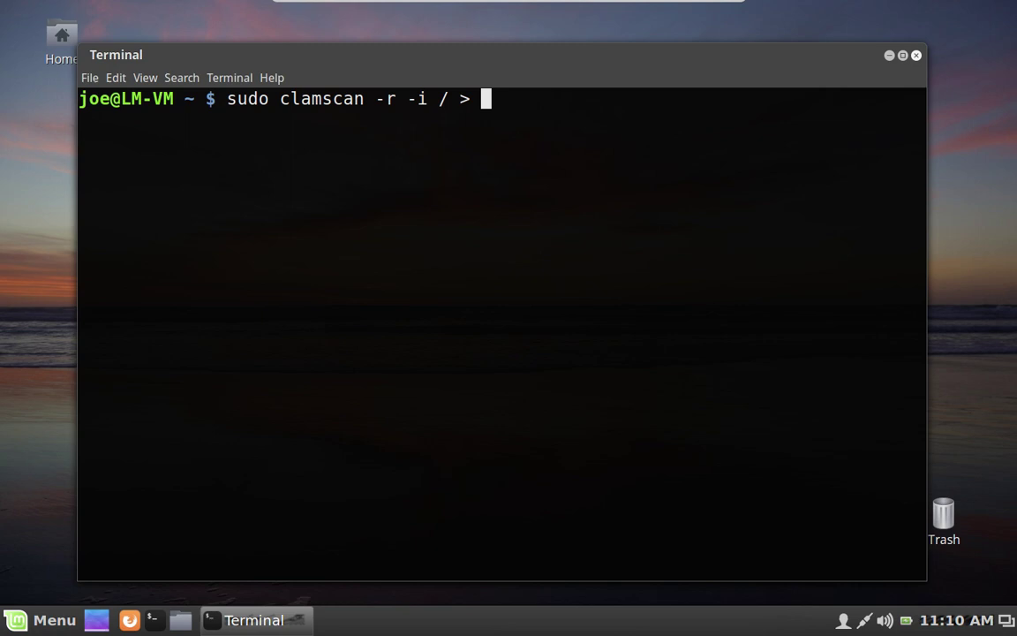
{"action": "type", "text": "clamav.logh"}
{"action": "key", "text": "BackSpace"}
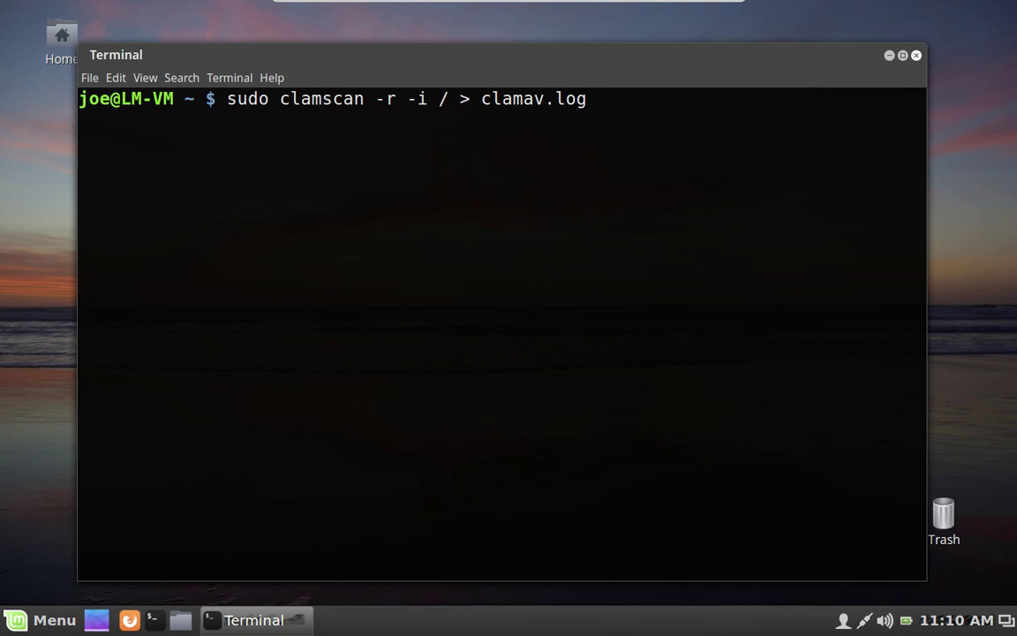
{"action": "key", "text": "BackSpace"}
{"action": "key", "text": "BackSpace"}
{"action": "key", "text": "BackSpace"}
{"action": "key", "text": "BackSpace"}
{"action": "key", "text": "BackSpace"}
{"action": "key", "text": "BackSpace"}
{"action": "key", "text": "BackSpace"}
{"action": "key", "text": "BackSpace"}
{"action": "key", "text": "BackSpace"}
{"action": "key", "text": "BackSpace"}
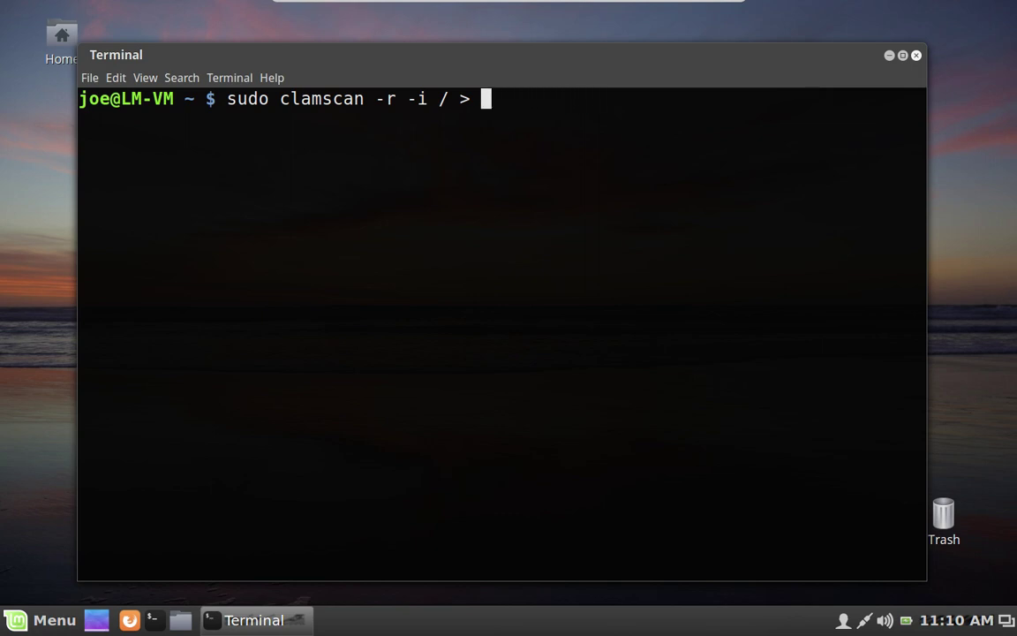
{"action": "key", "text": "BackSpace"}
{"action": "key", "text": "BackSpace"}
{"action": "key", "text": "BackSpace"}
{"action": "key", "text": "BackSpace"}
Complete the scan command with the .thunderbird/ folder as its target and run it.
{"action": "type", "text": ".th"}
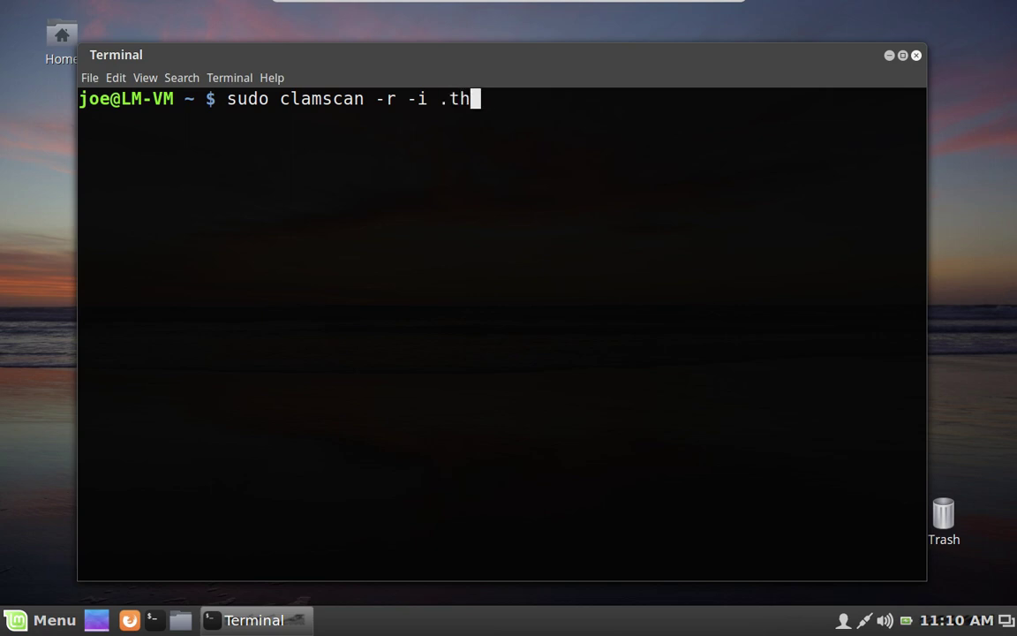
{"action": "type", "text": "under"}
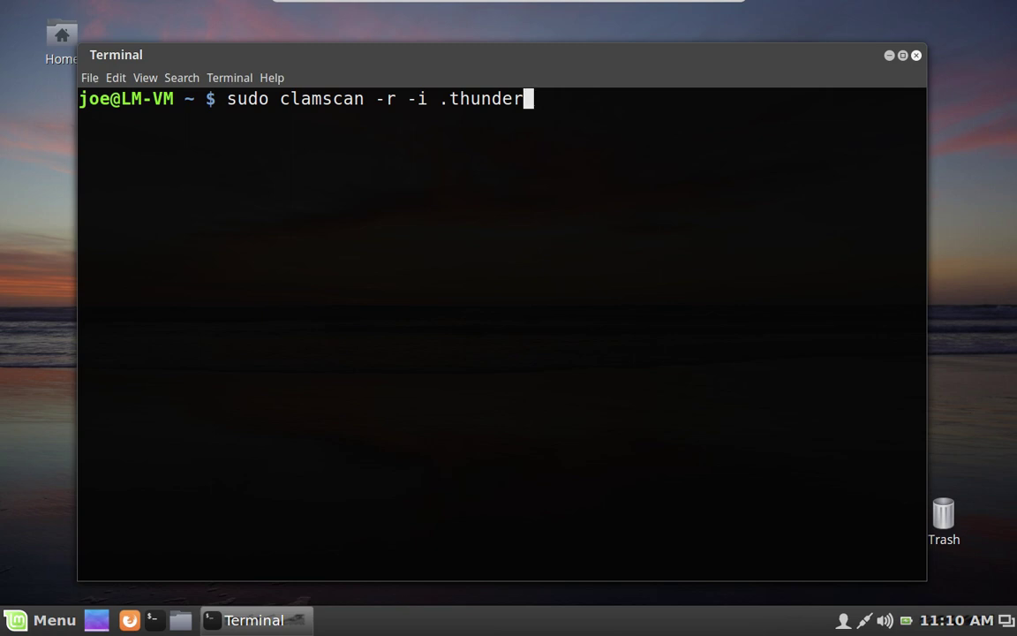
{"action": "key", "text": "Tab"}
{"action": "key", "text": "Return"}
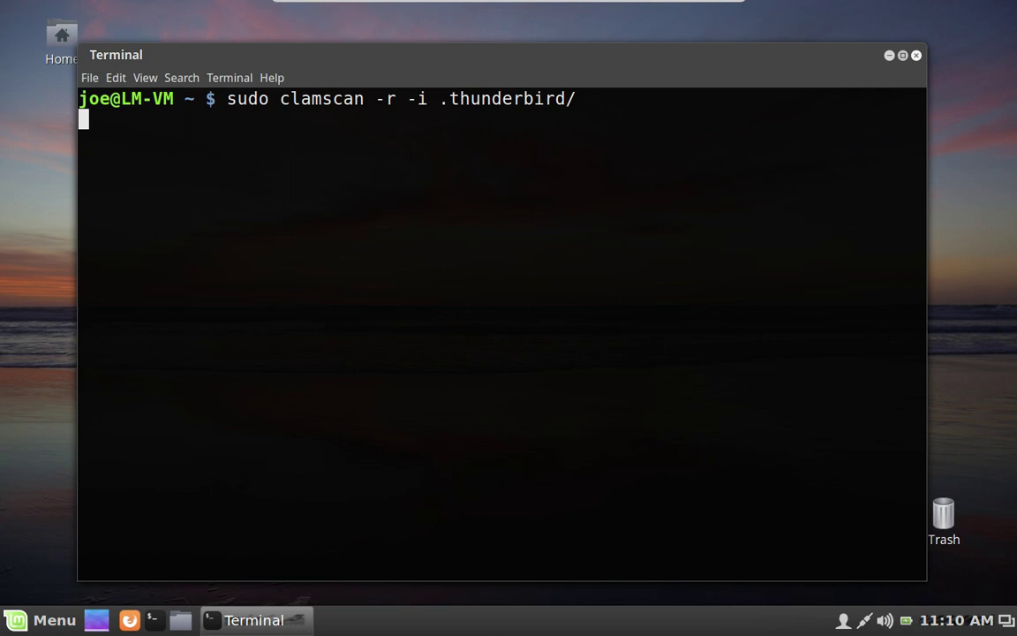
Leave the scan running, open a second terminal window and run sudo apt install gufw.
{"action": "key", "text": "super+d"}
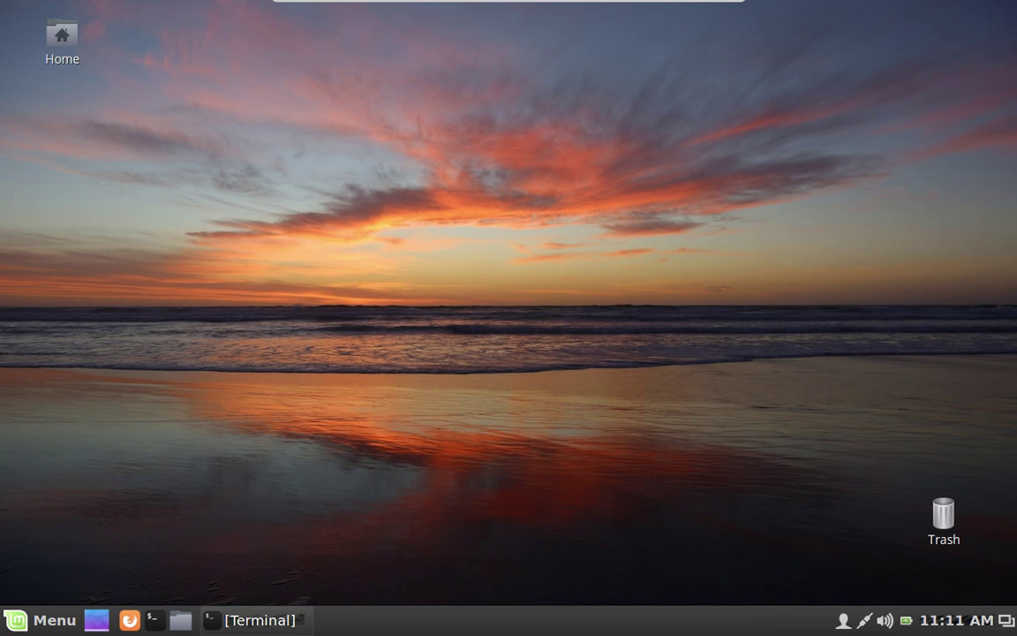
{"action": "key", "text": "ctrl+alt+t"}
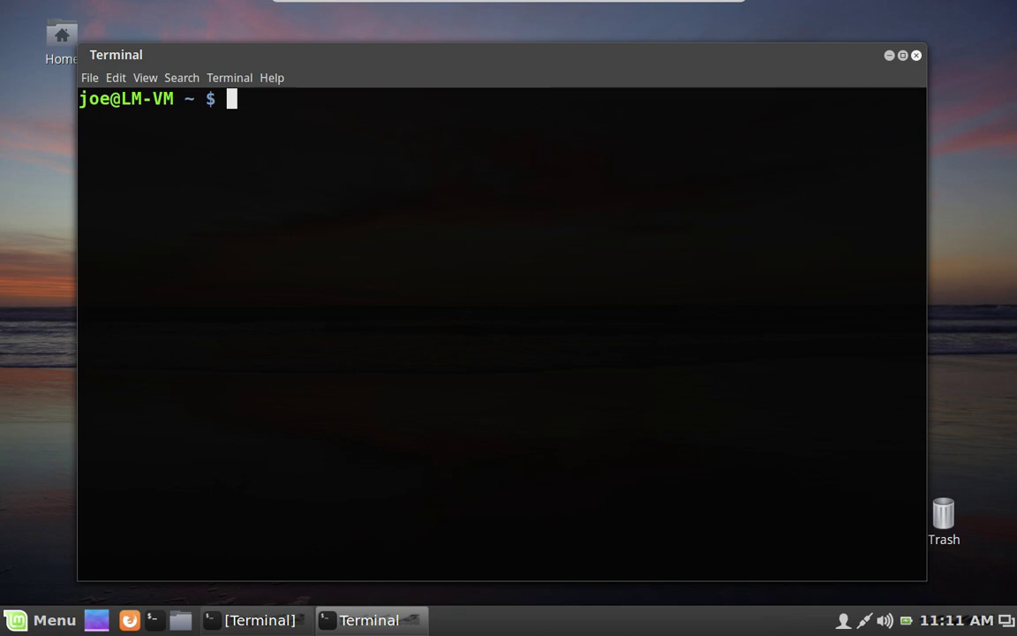
{"action": "type", "text": "sudo apt i"}
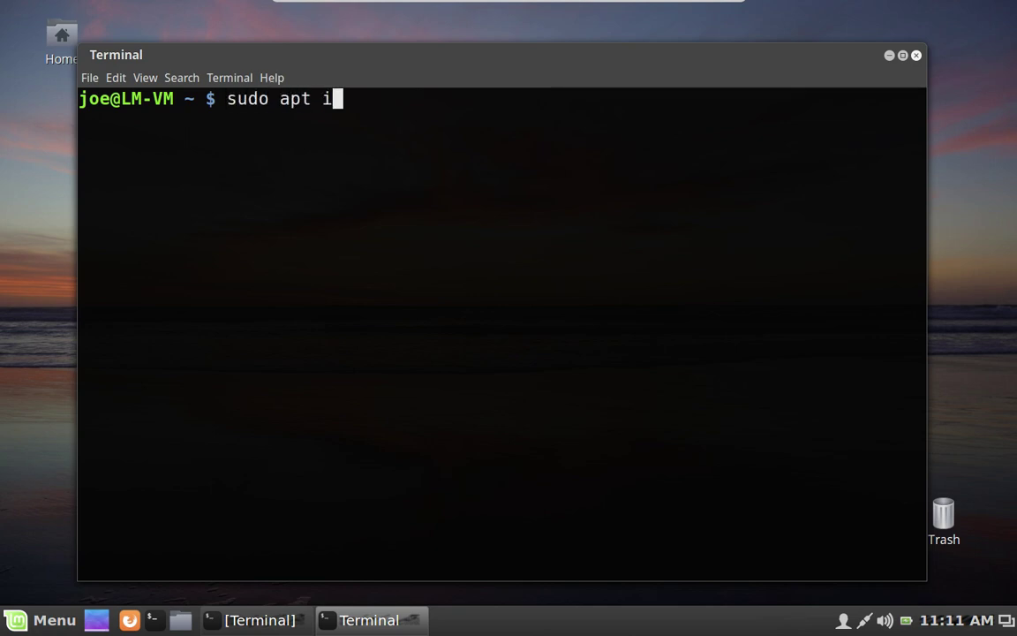
{"action": "type", "text": "nstall "}
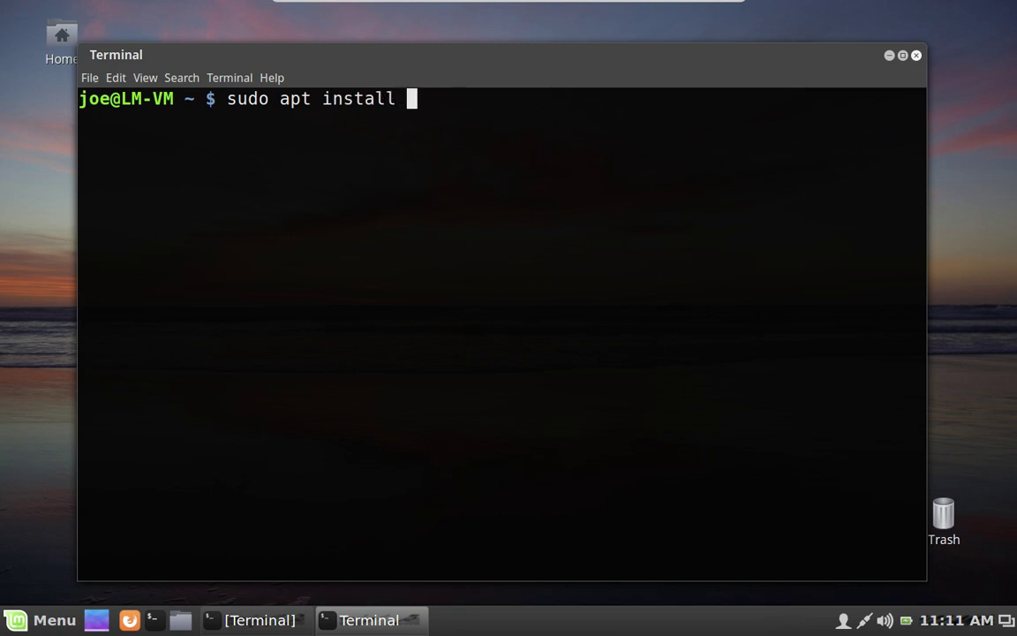
{"action": "type", "text": "gufw"}
{"action": "key", "text": "Return"}
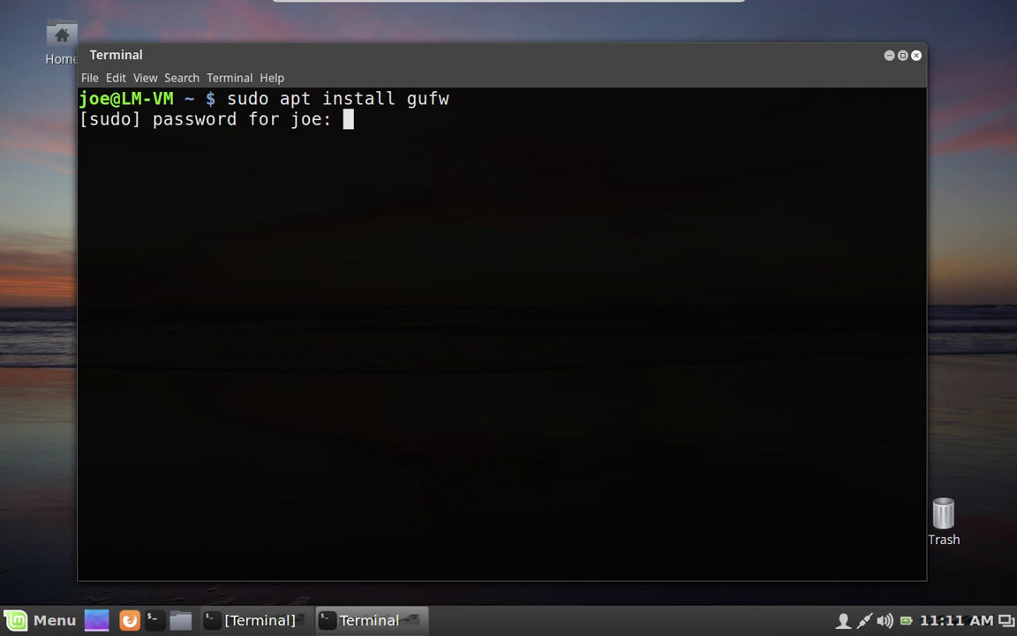
Enter the sudo password, accept the gufw installation with y and close this second terminal once it finishes.
{"action": "key", "text": "Return"}
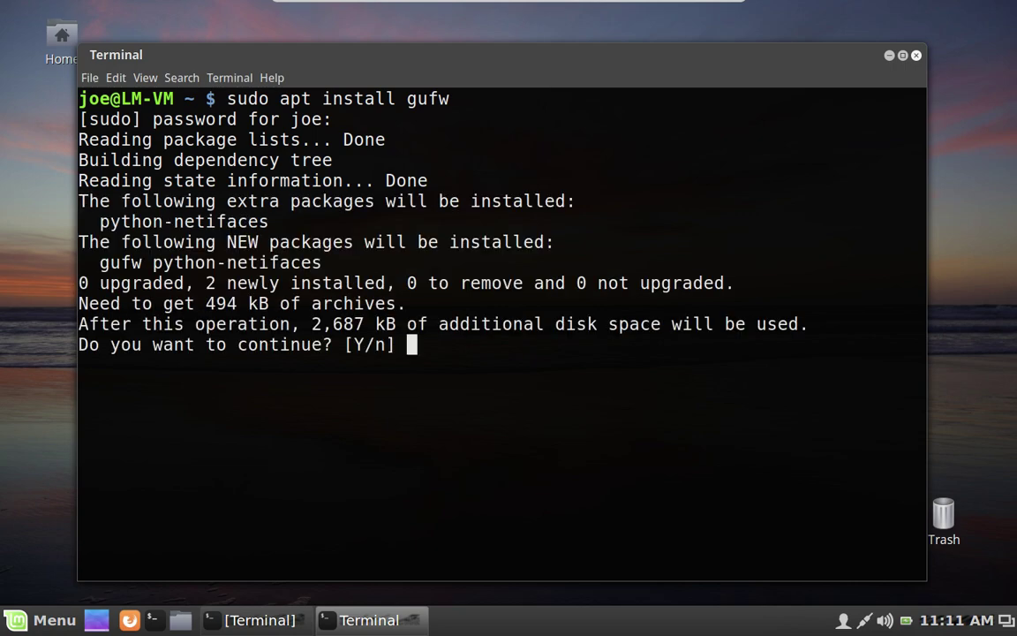
{"action": "type", "text": "y"}
{"action": "key", "text": "Return"}
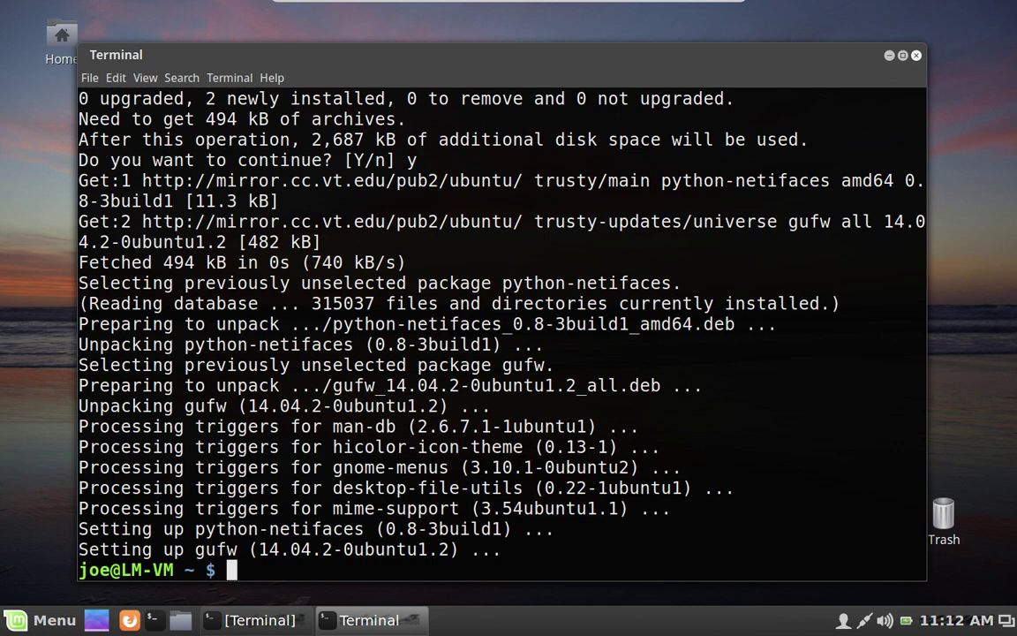
{"action": "key", "text": "ctrl+l"}
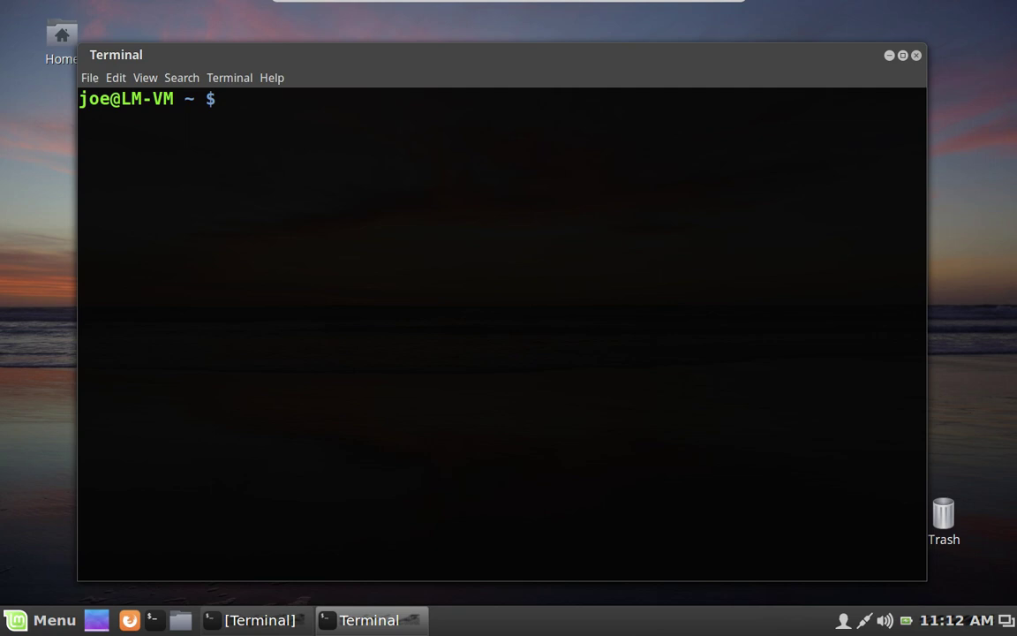
{"action": "key", "text": "ctrl+d"}
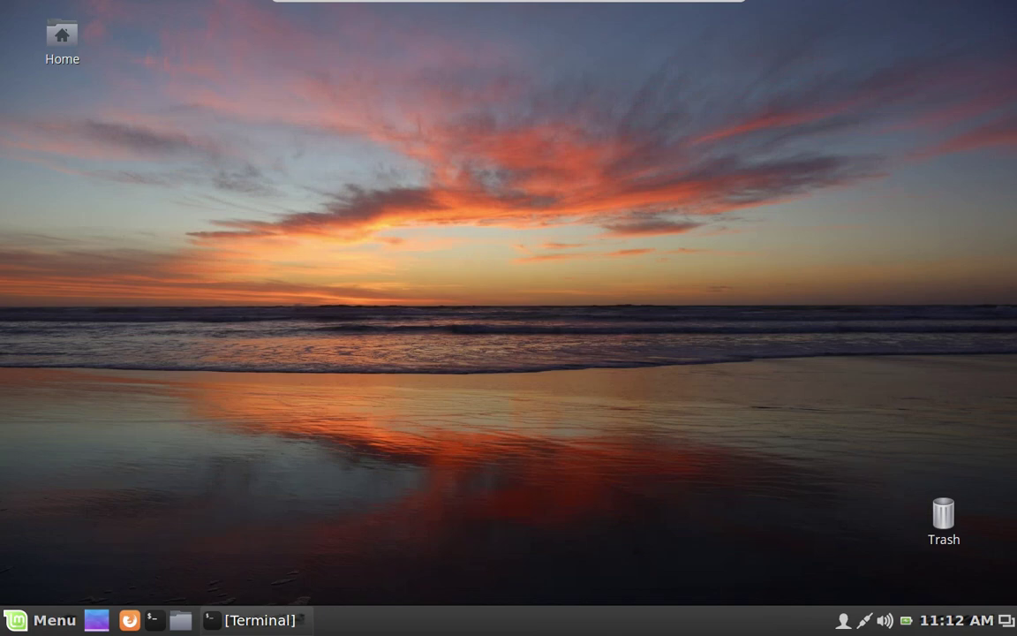
Bring back the terminal with the running scan and launch Firewall Configuration by searching the applications for guf.
{"action": "left_click", "coordinate": [298, 620]}
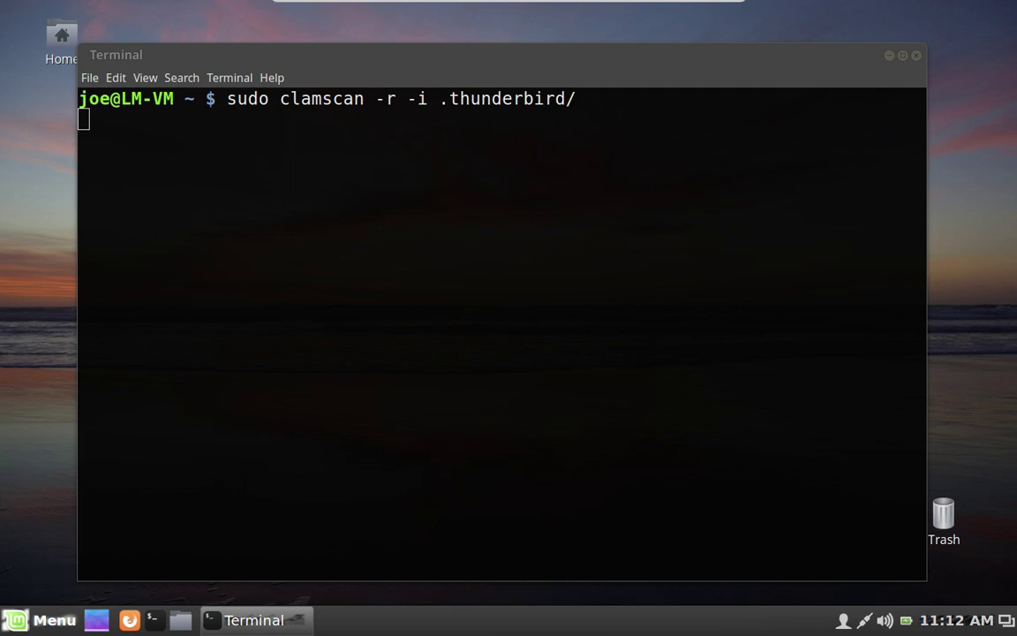
{"action": "left_click", "coordinate": [44, 619]}
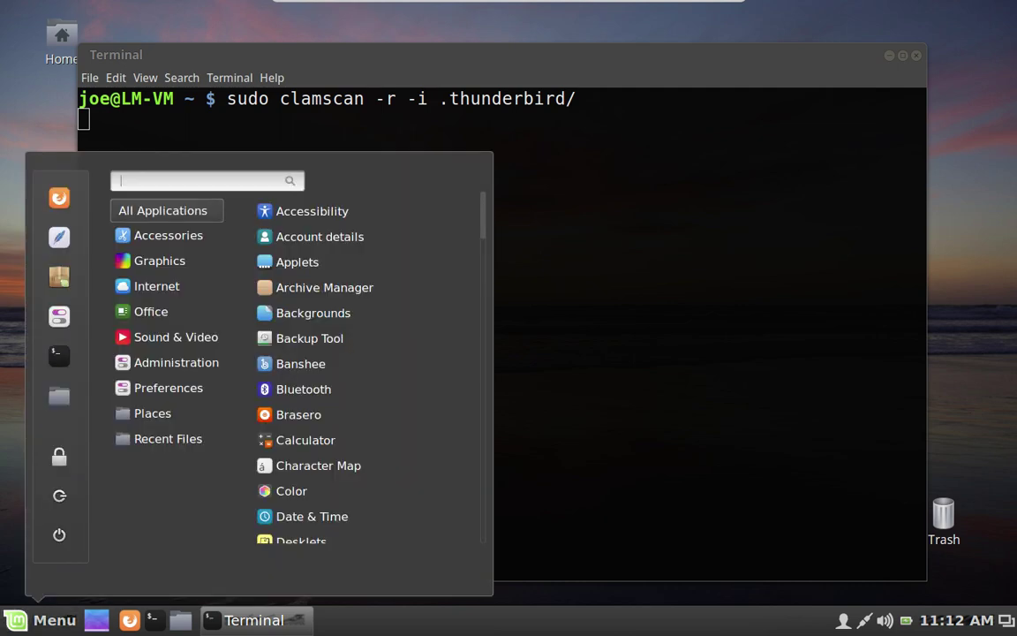
{"action": "mouse_move", "coordinate": [160, 261]}
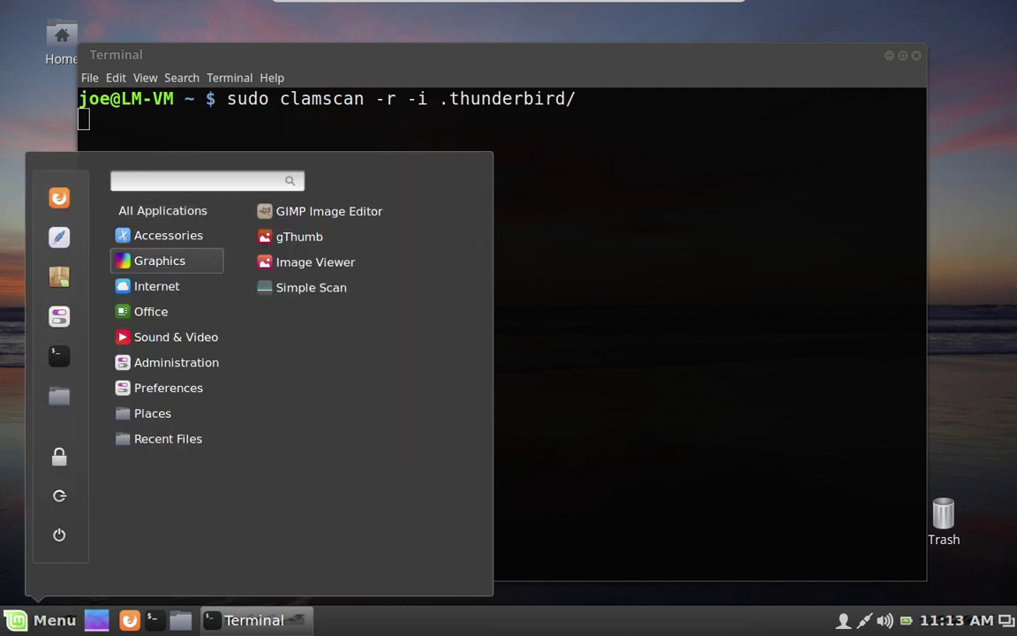
{"action": "type", "text": "guf"}
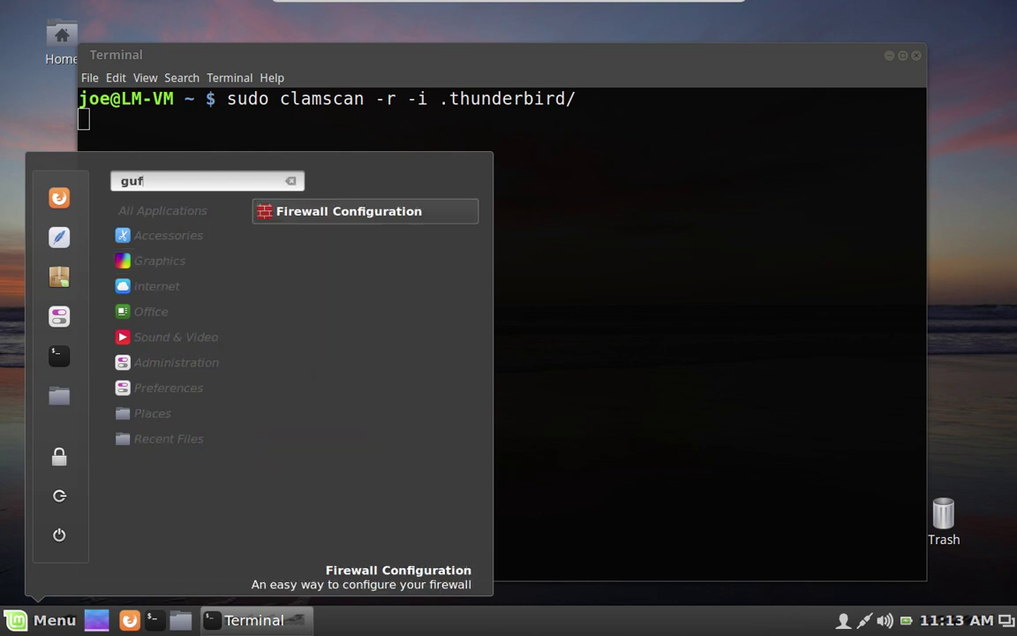
{"action": "key", "text": "Return"}
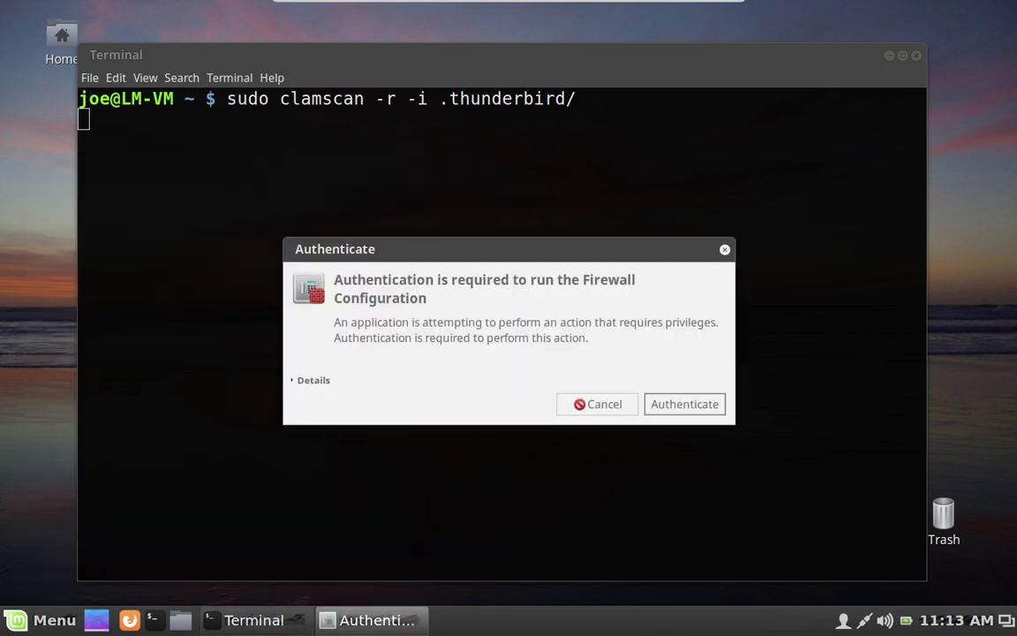
Authenticate Firewall Configuration with the account password and close the terminal of the finished scan.
{"action": "type", "text": "••••"}
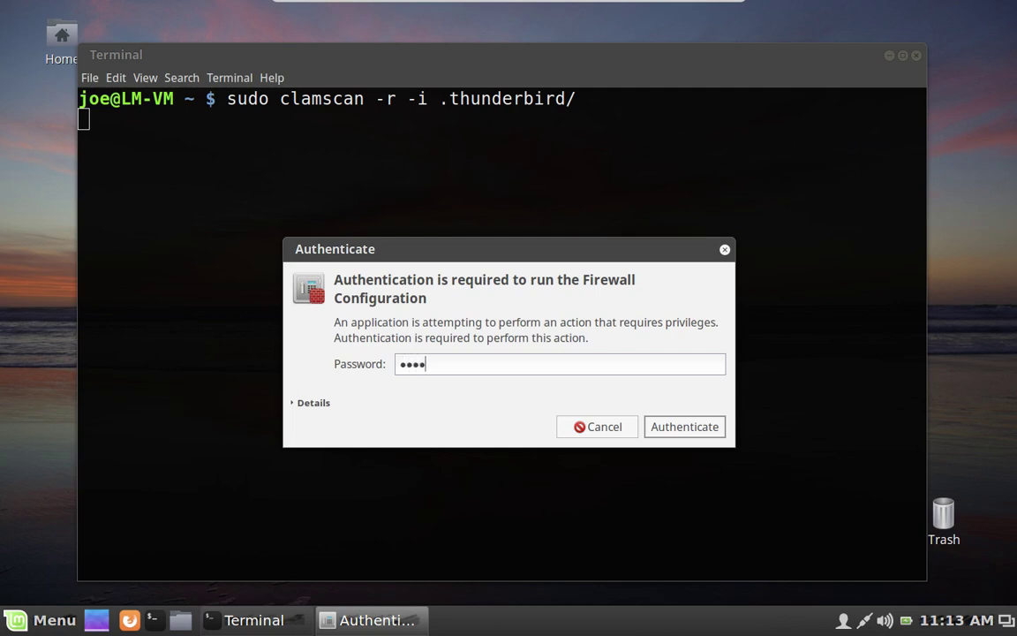
{"action": "type", "text": "••••"}
{"action": "key", "text": "Return"}
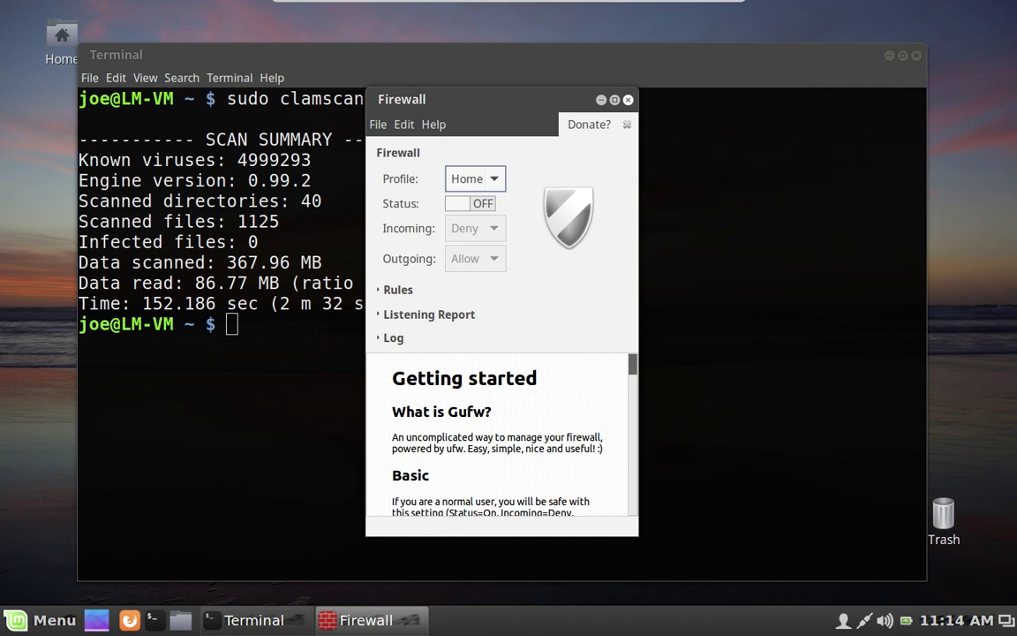
{"action": "left_click", "coordinate": [916, 55]}
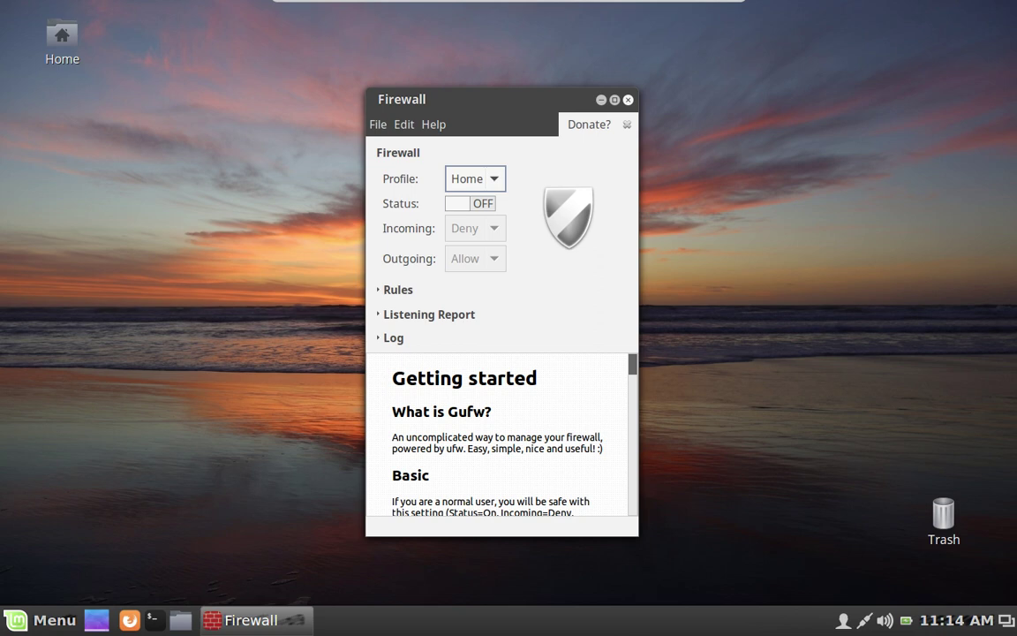
Look through the firewall profiles Public, Office and Home, and choose Home.
{"action": "key", "text": "space"}
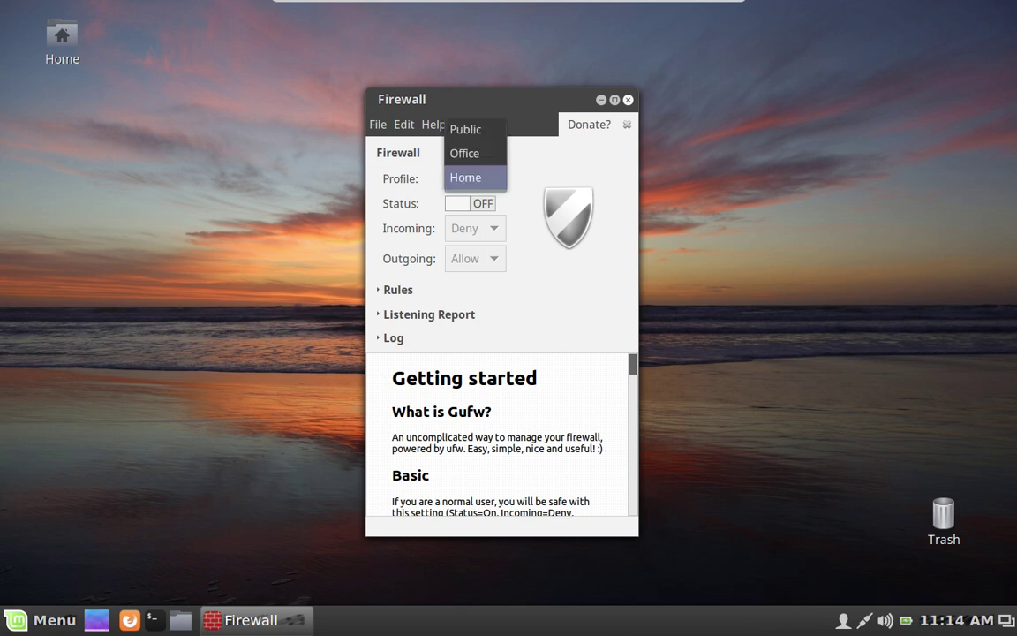
{"action": "key", "text": "Up"}
{"action": "key", "text": "Up"}
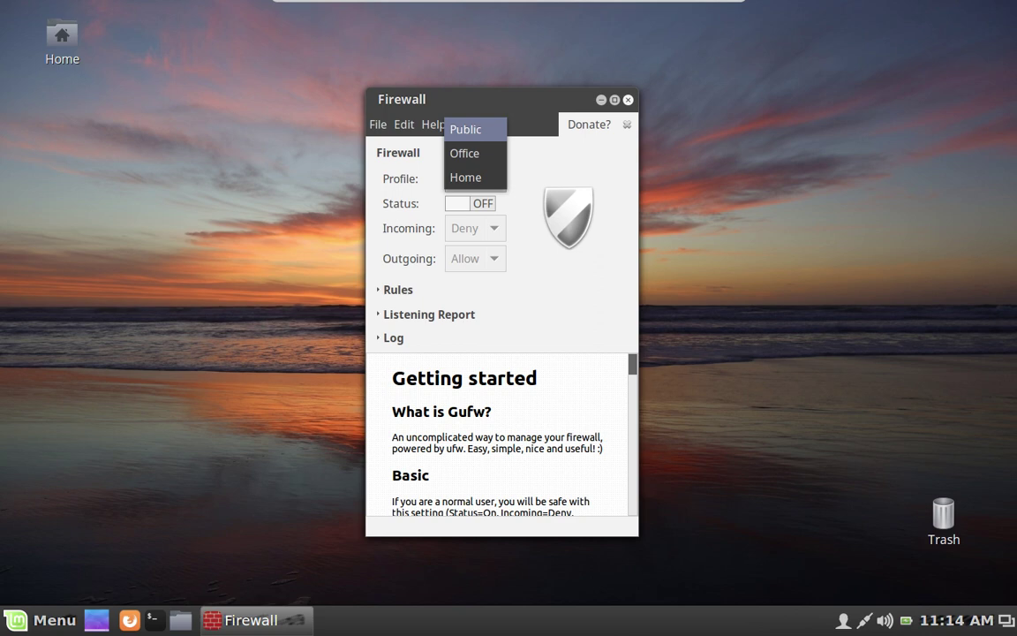
{"action": "key", "text": "Down"}
{"action": "key", "text": "Down"}
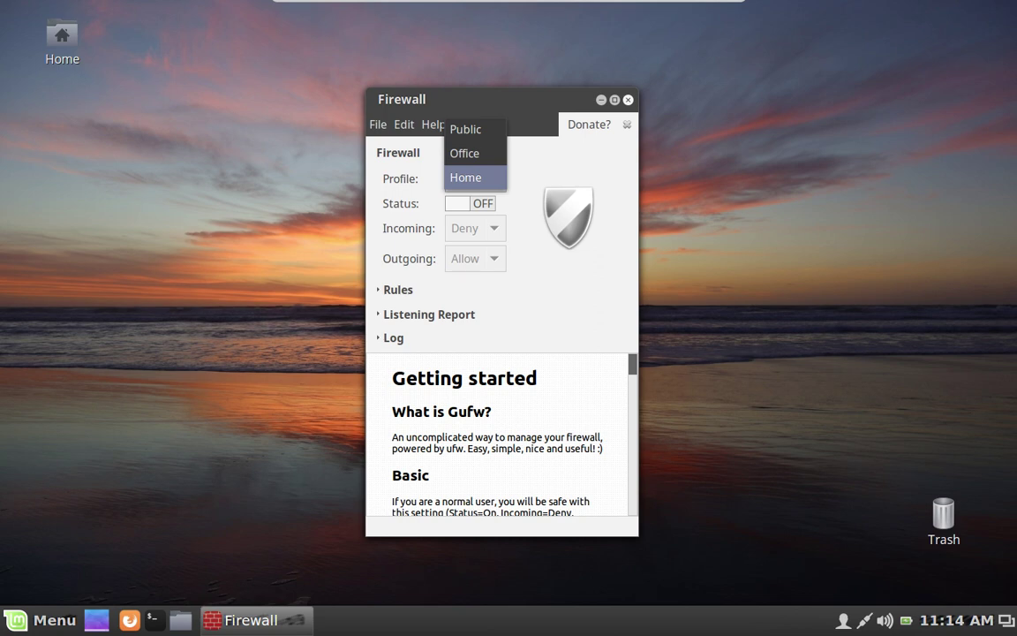
{"action": "key", "text": "Return"}
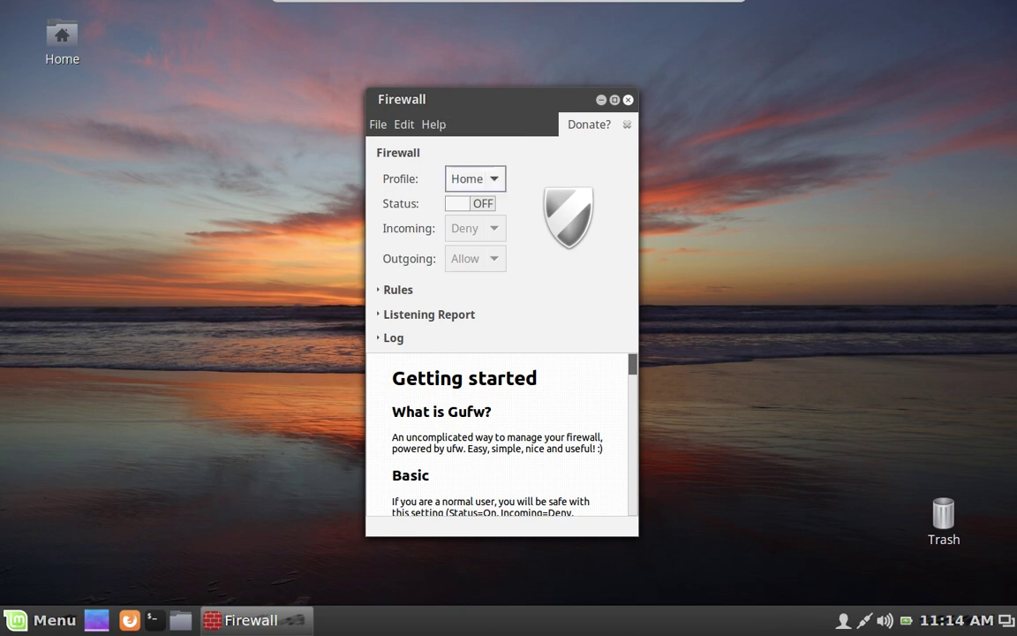
Toggle the firewall status on and off as a test, leaving it switched on.
{"action": "key", "text": "Tab"}
{"action": "key", "text": "space"}
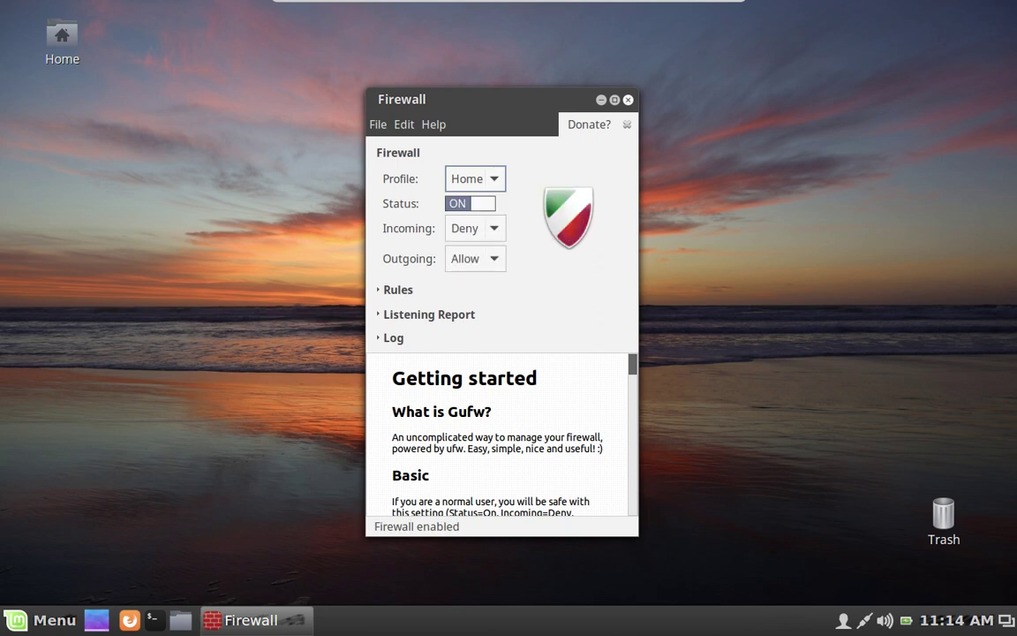
{"action": "key", "text": "space"}
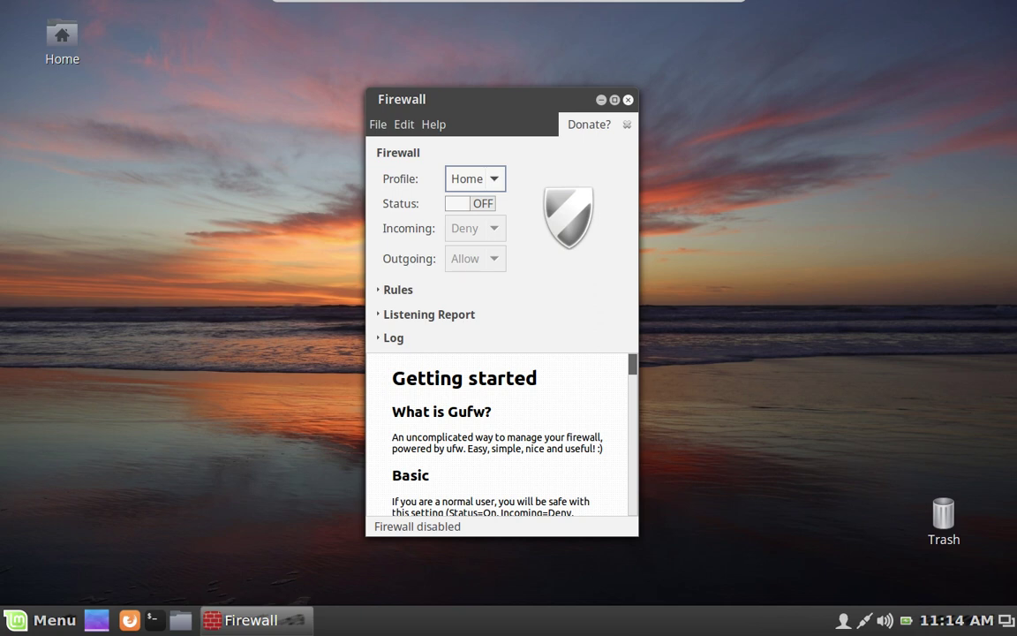
{"action": "key", "text": "space"}
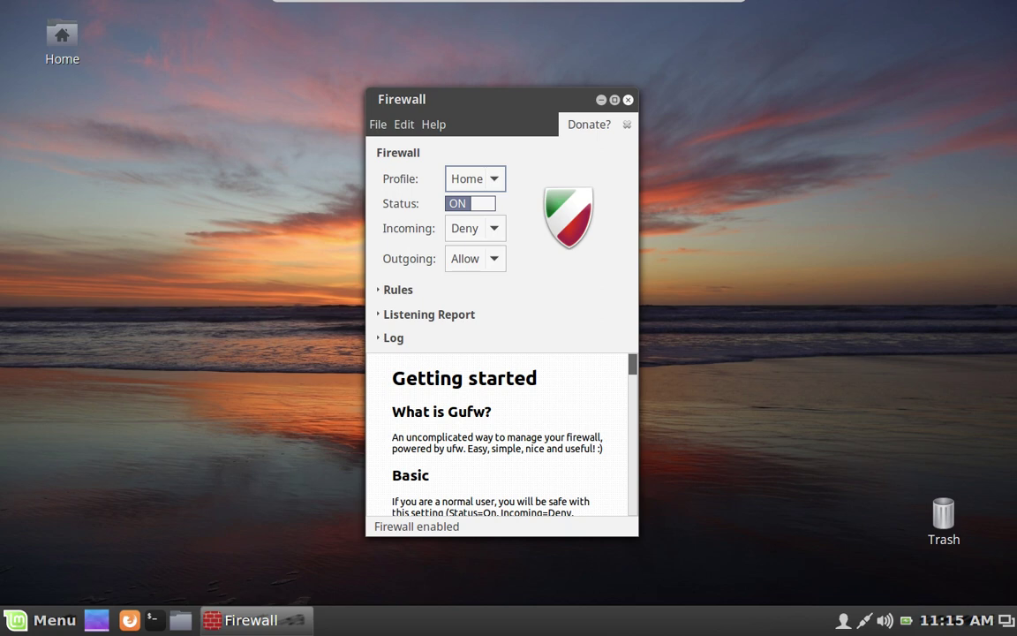
Look through the Incoming policy choices Allow, Deny and Reject, and leave the list without choosing one.
{"action": "left_click", "coordinate": [475, 227]}
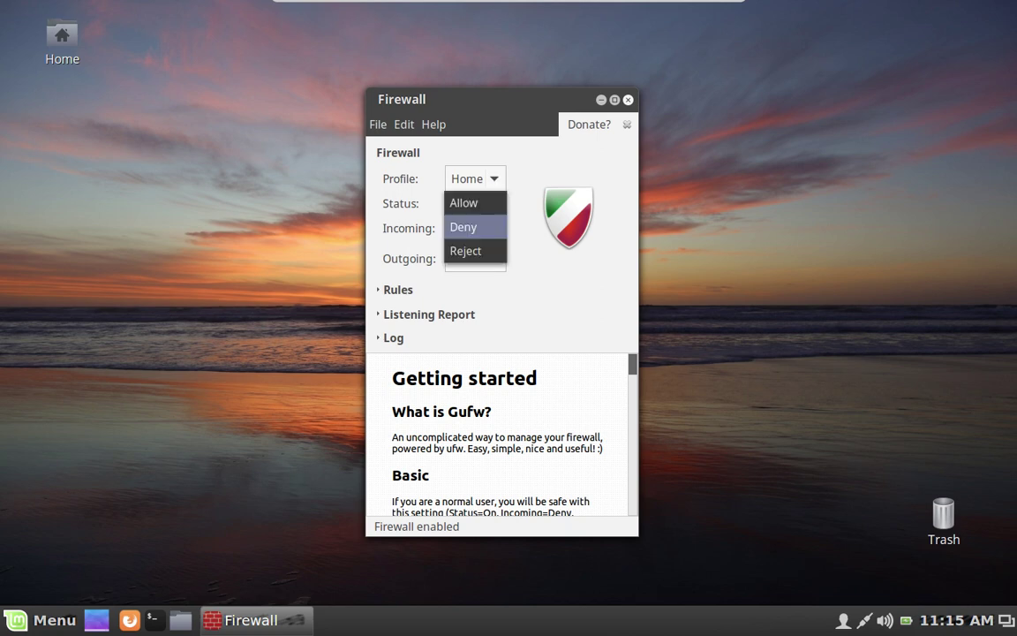
{"action": "key", "text": "Up"}
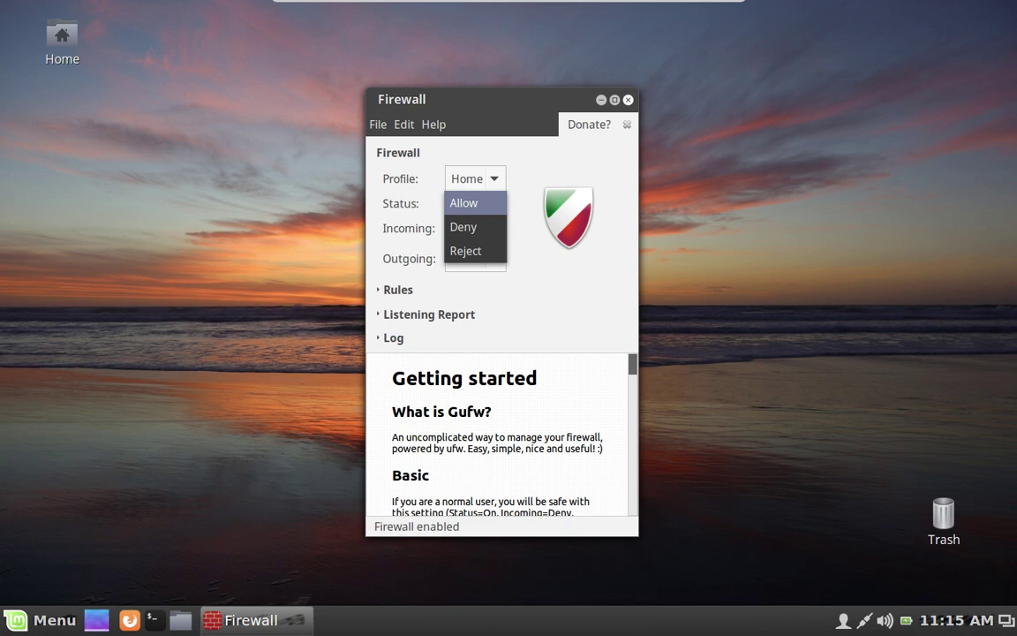
{"action": "key", "text": "Down"}
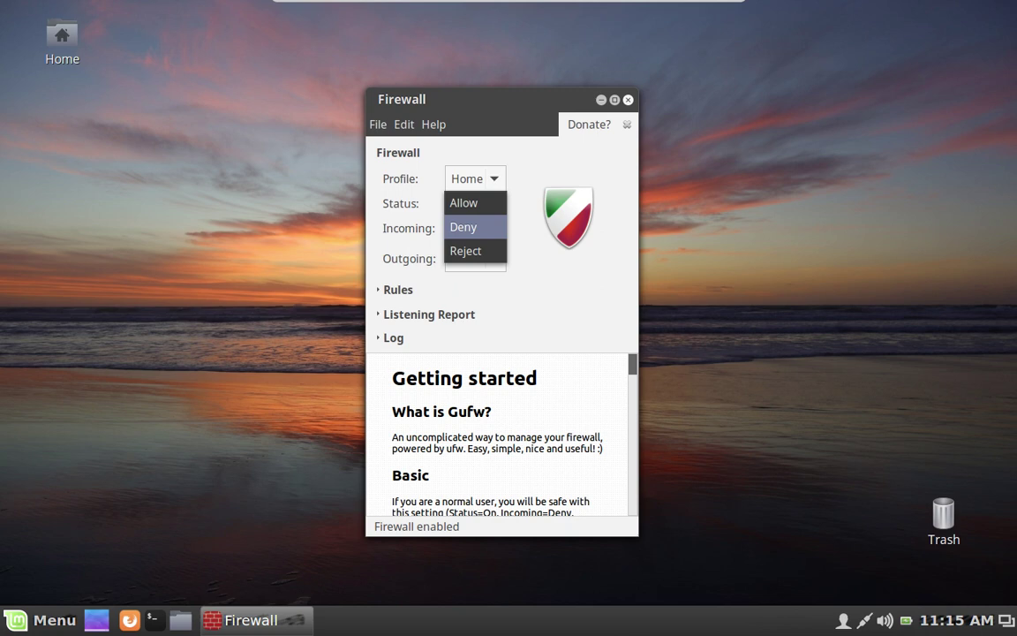
{"action": "key", "text": "Down"}
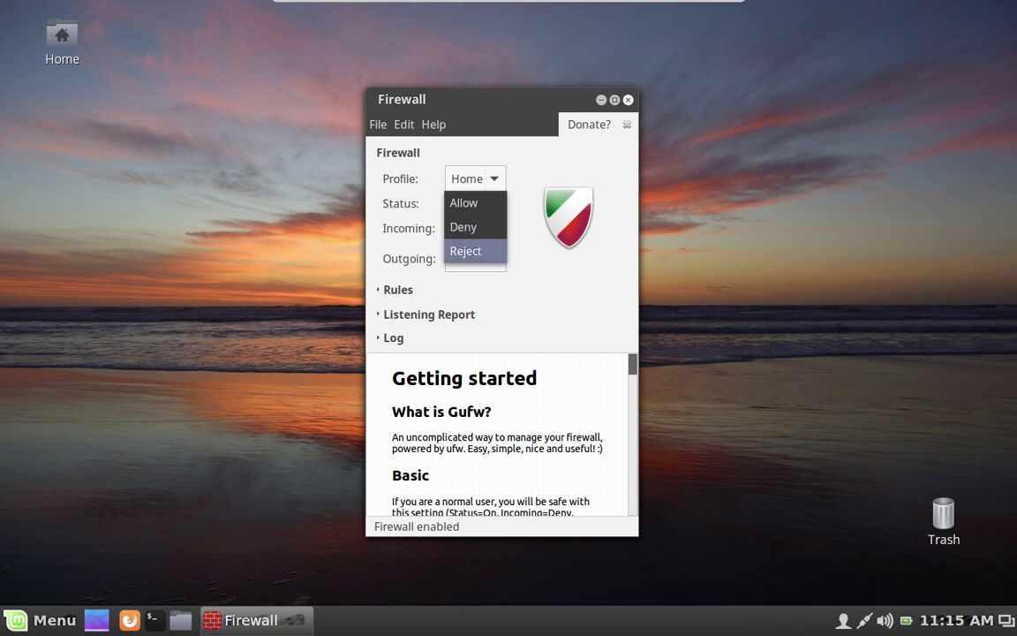
{"action": "key", "text": "Escape"}
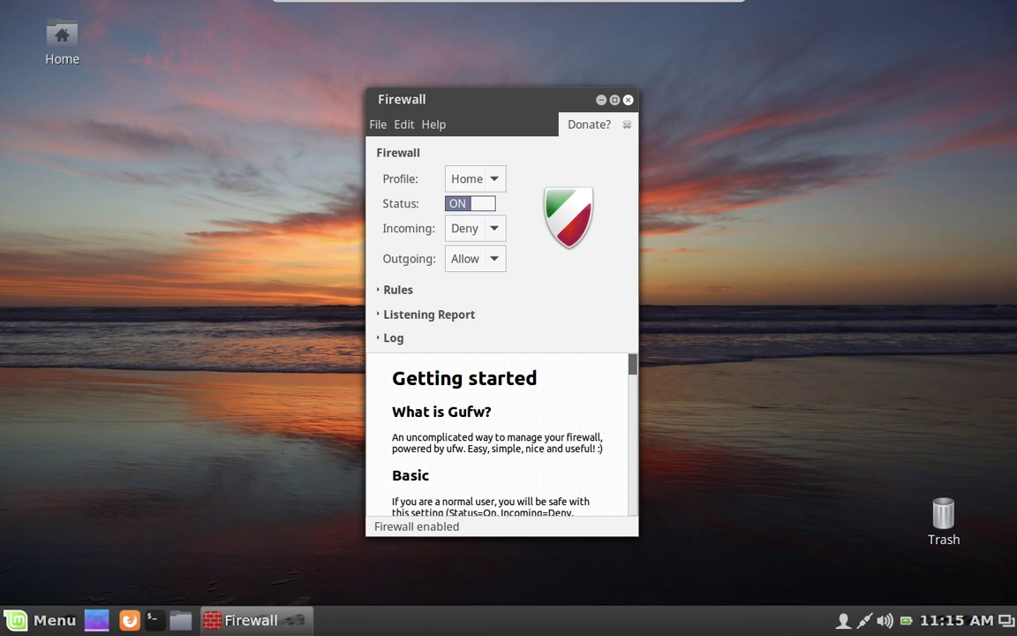
Expand the firewall's Rules section and start adding a new rule.
{"action": "left_click_drag", "start_coordinate": [442, 99], "coordinate": [416, 78]}
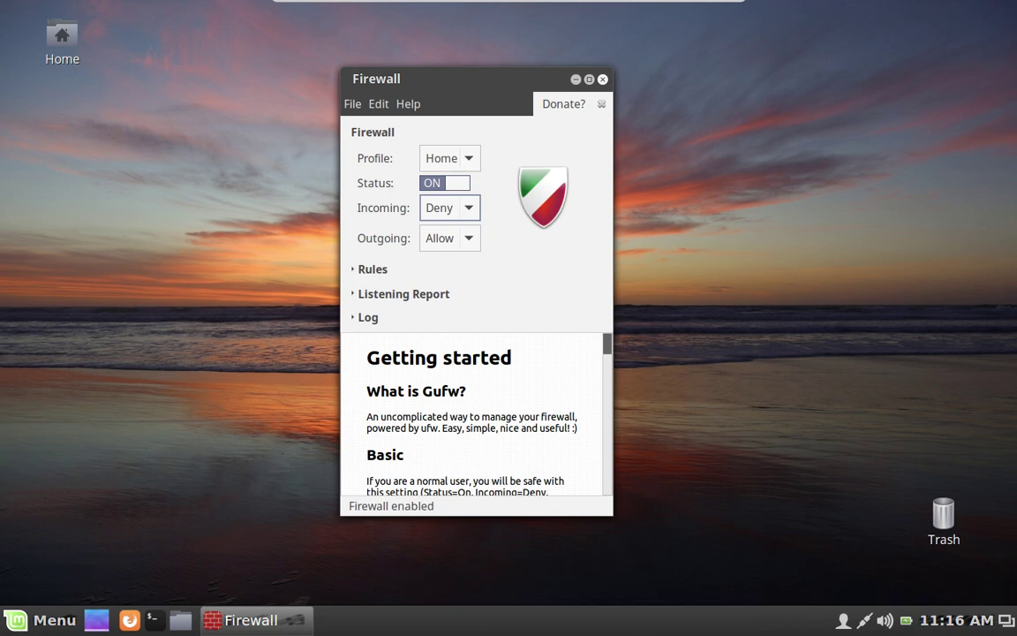
{"action": "left_click", "coordinate": [371, 268]}
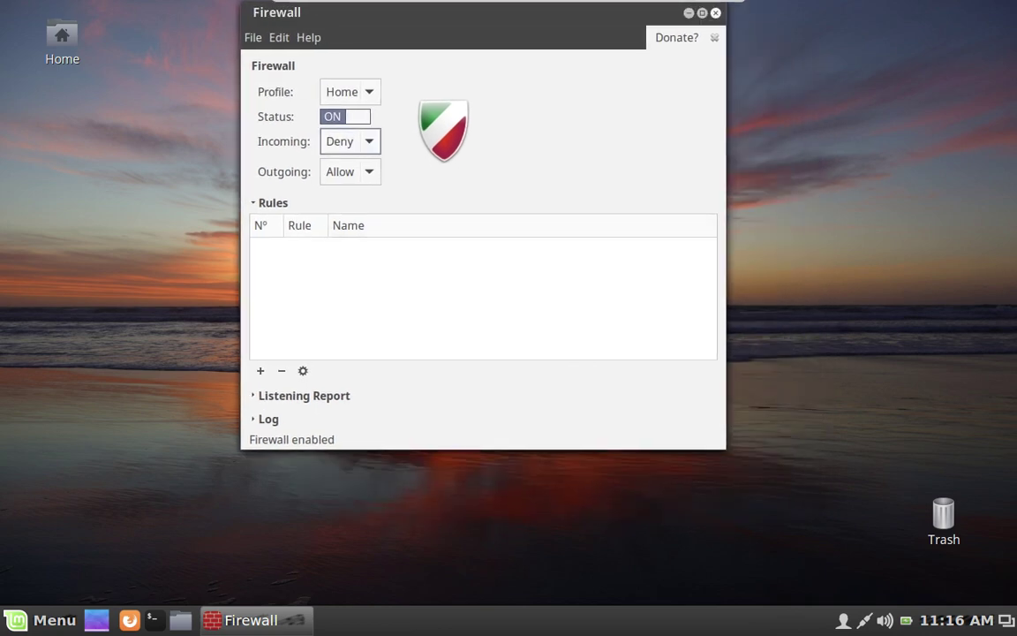
{"action": "left_click", "coordinate": [260, 371]}
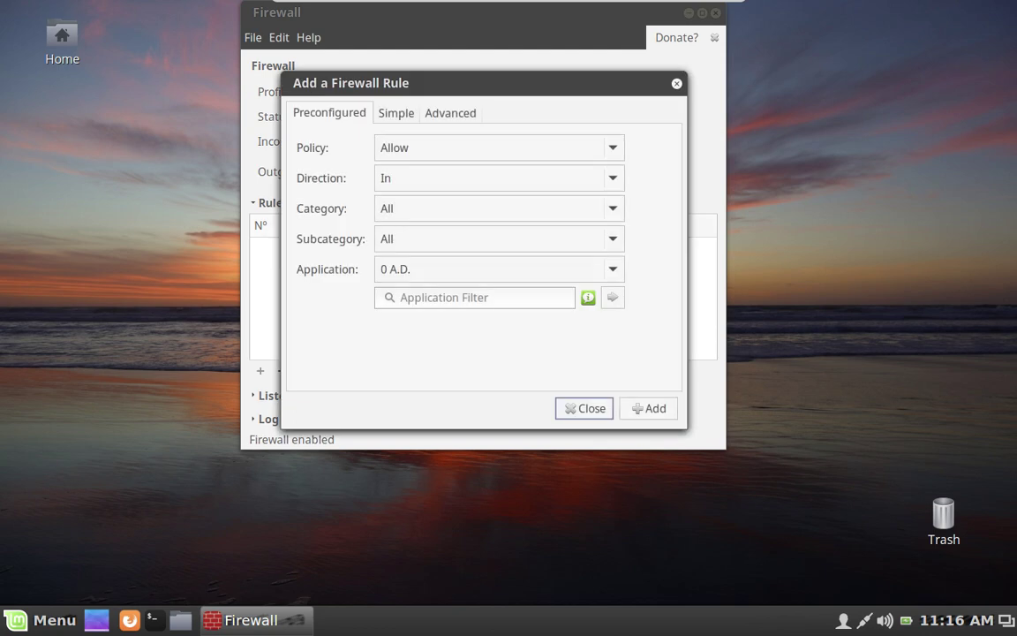
Filter the preconfigured applications for samba, add the SAMBA rule with policy Allow and direction In, and close the rule dialog.
{"action": "left_click", "coordinate": [477, 298]}
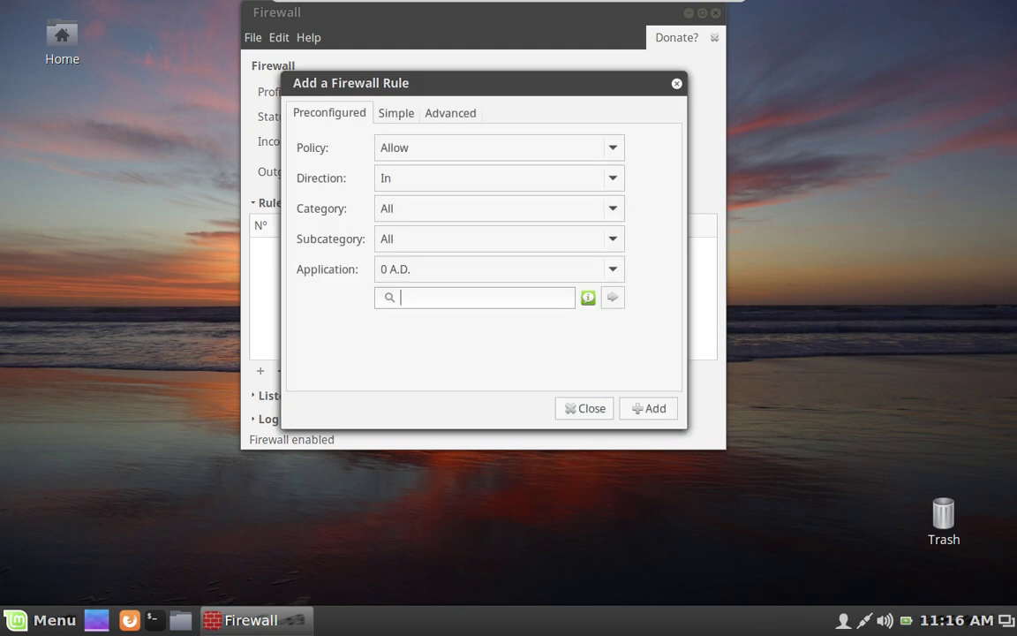
{"action": "type", "text": "s"}
{"action": "type", "text": "mab"}
{"action": "key", "text": "BackSpace"}
{"action": "key", "text": "BackSpace"}
{"action": "key", "text": "BackSpace"}
{"action": "key", "text": "BackSpace"}
{"action": "type", "text": "samba"}
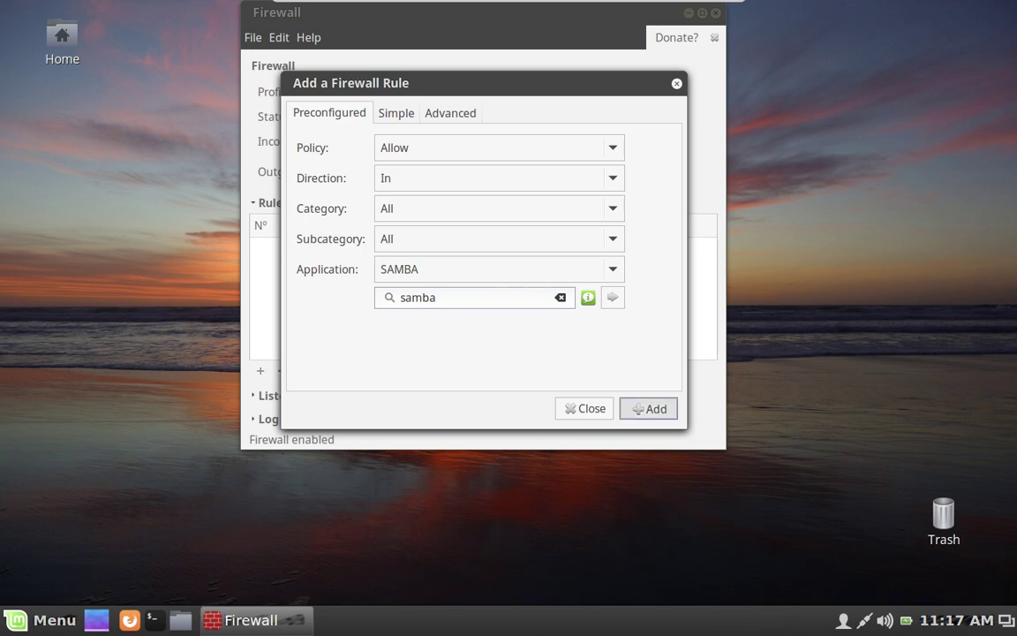
{"action": "left_click", "coordinate": [649, 407]}
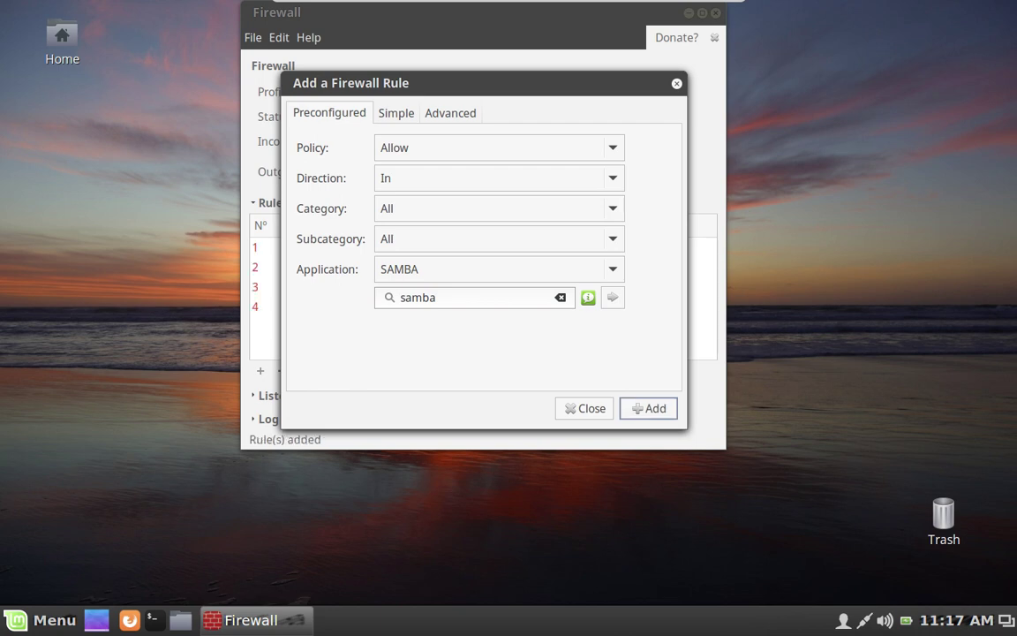
{"action": "left_click", "coordinate": [649, 408]}
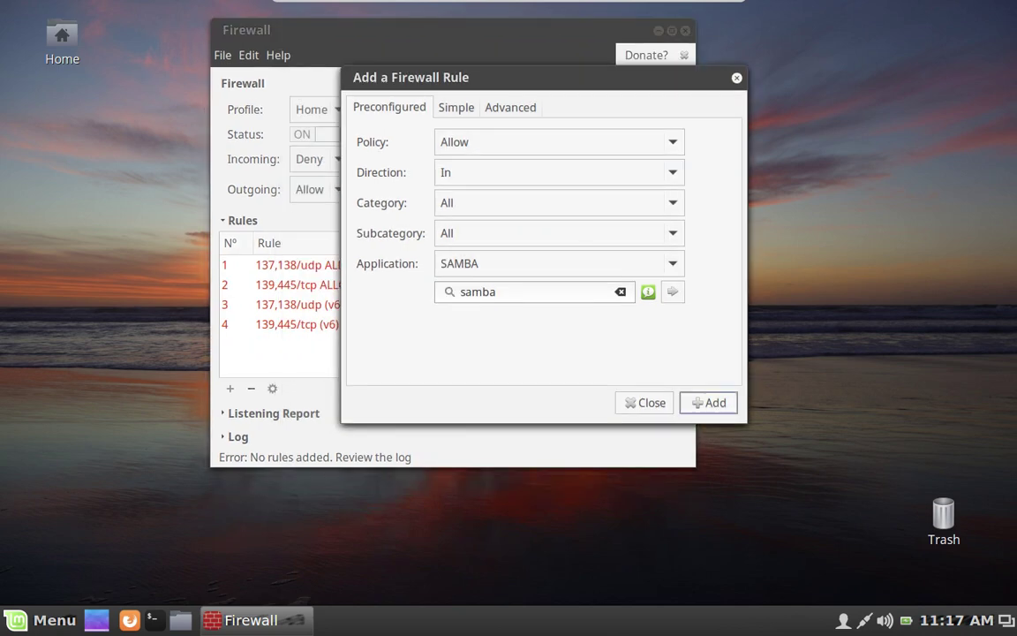
{"action": "key", "text": "Escape"}
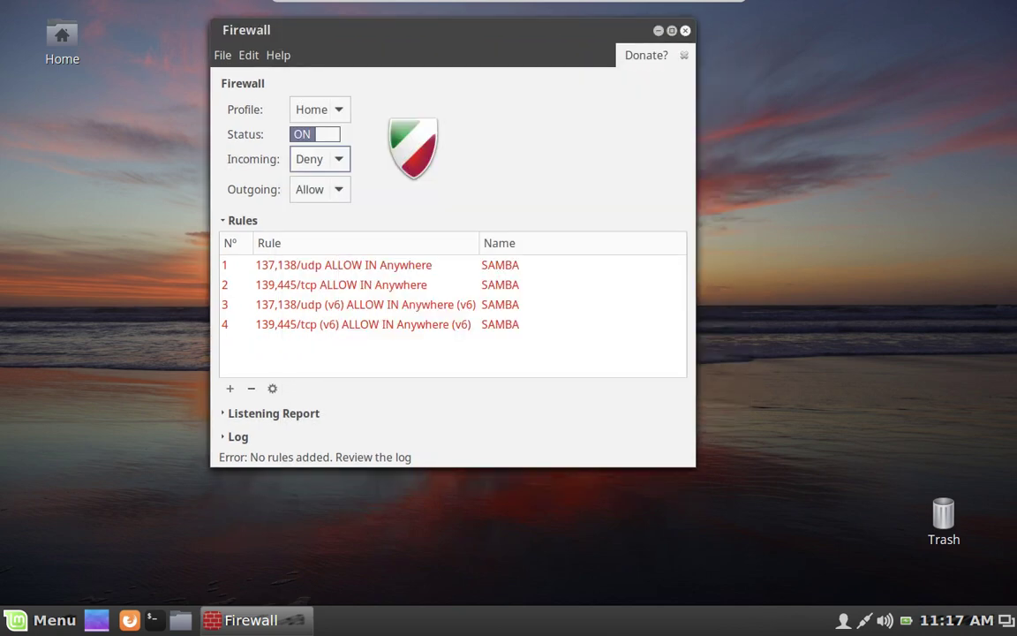
Select all the SAMBA rules in the rules list and delete them.
{"action": "left_click", "coordinate": [362, 305]}
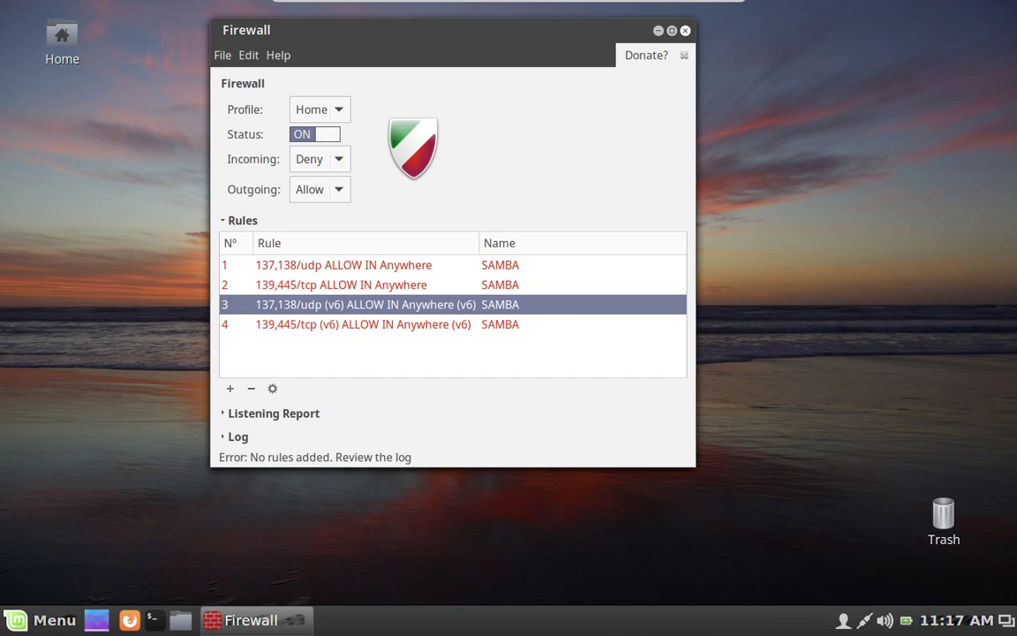
{"action": "left_click", "coordinate": [362, 284]}
{"action": "key", "text": "ctrl+a"}
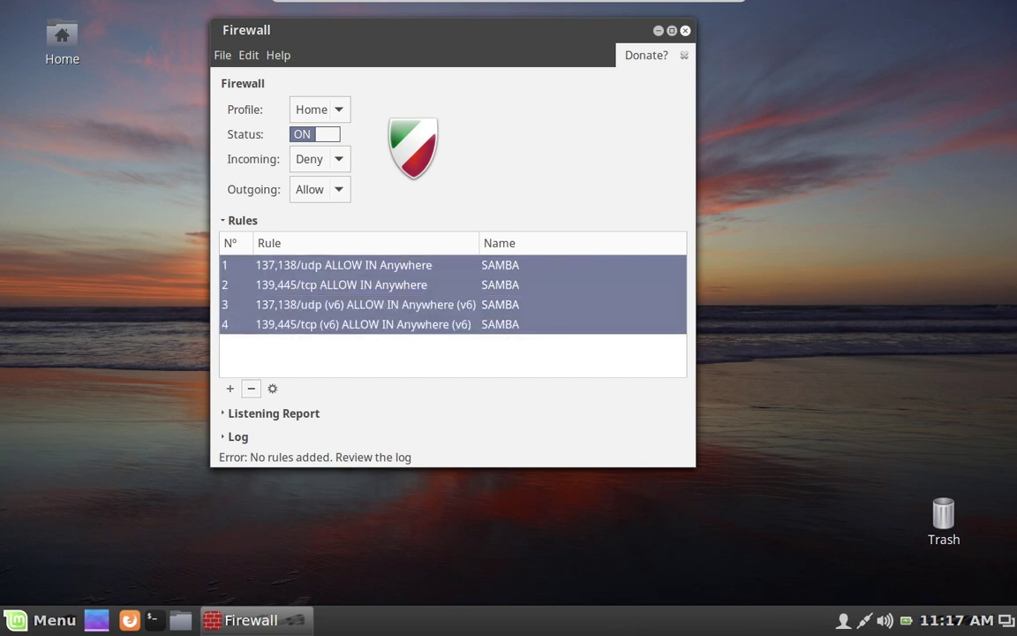
{"action": "left_click", "coordinate": [251, 389]}
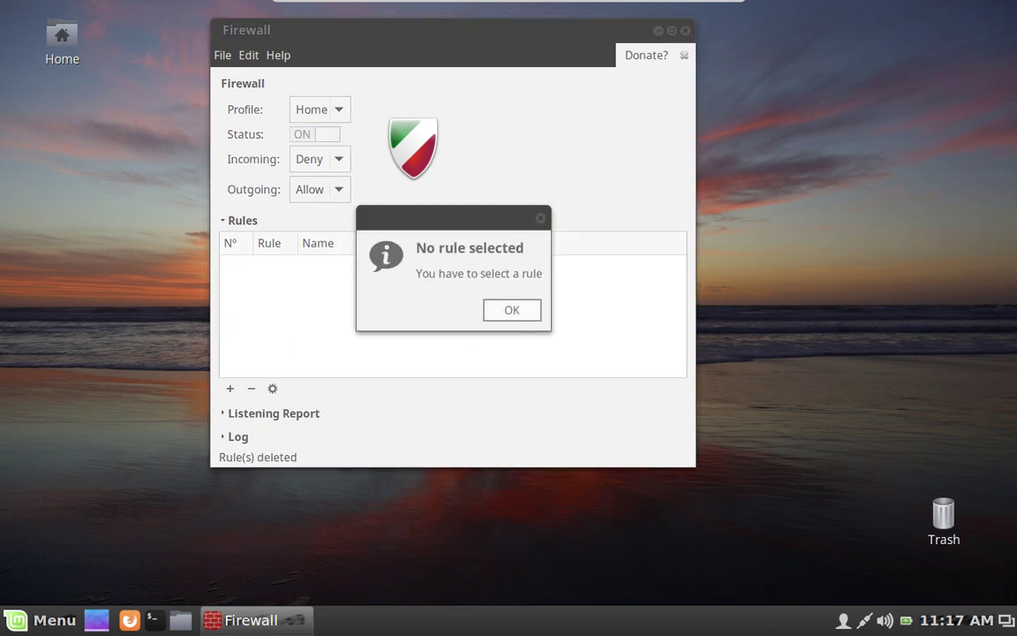
{"action": "key", "text": "Return"}
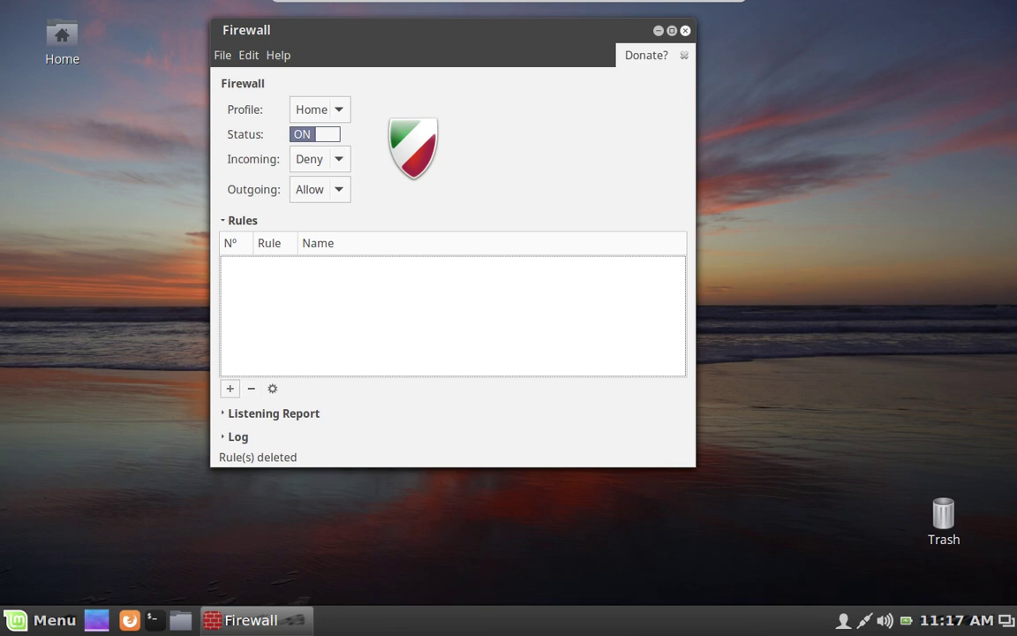
Start another firewall rule and examine the list of preconfigured applications without choosing one.
{"action": "left_click", "coordinate": [230, 389]}
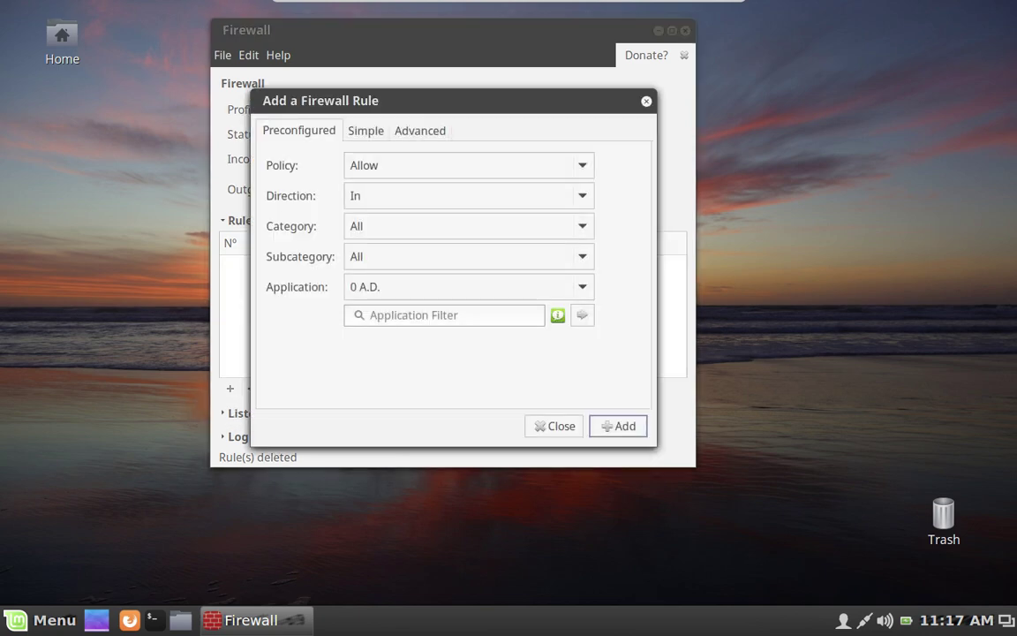
{"action": "left_click", "coordinate": [468, 286]}
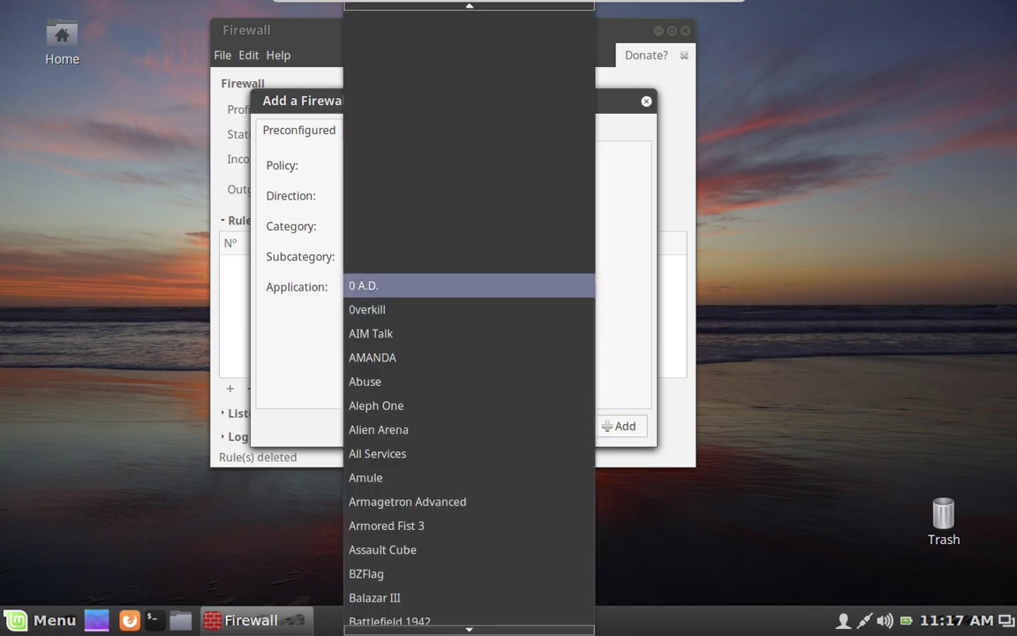
{"action": "key", "text": "Escape"}
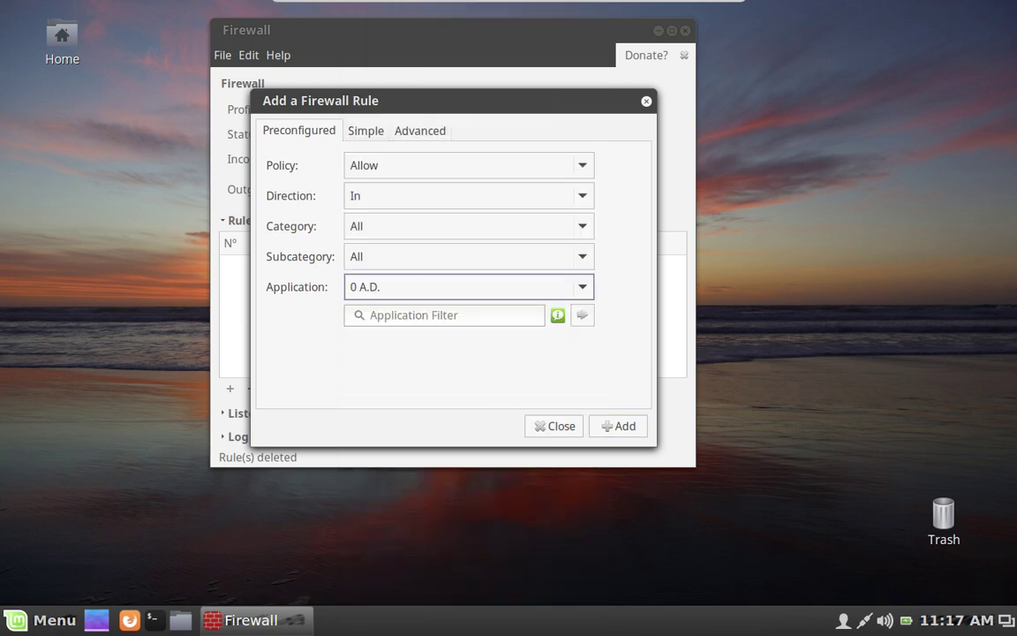
Filter the preconfigured applications for ssh, add the SSH rule with policy Allow and direction In, and close the rule dialog.
{"action": "left_click", "coordinate": [444, 315]}
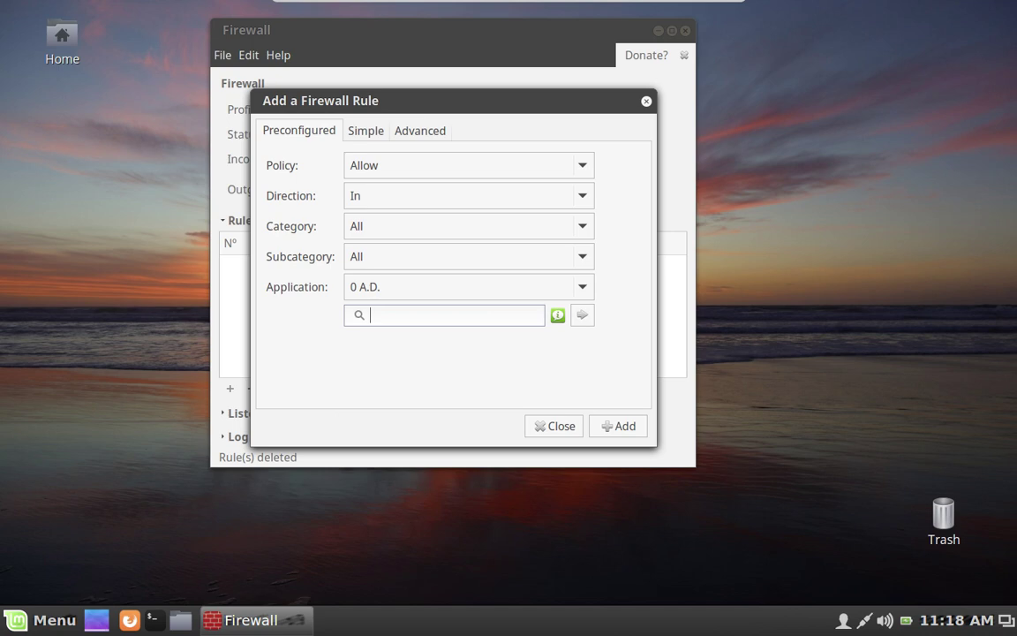
{"action": "type", "text": "ssh"}
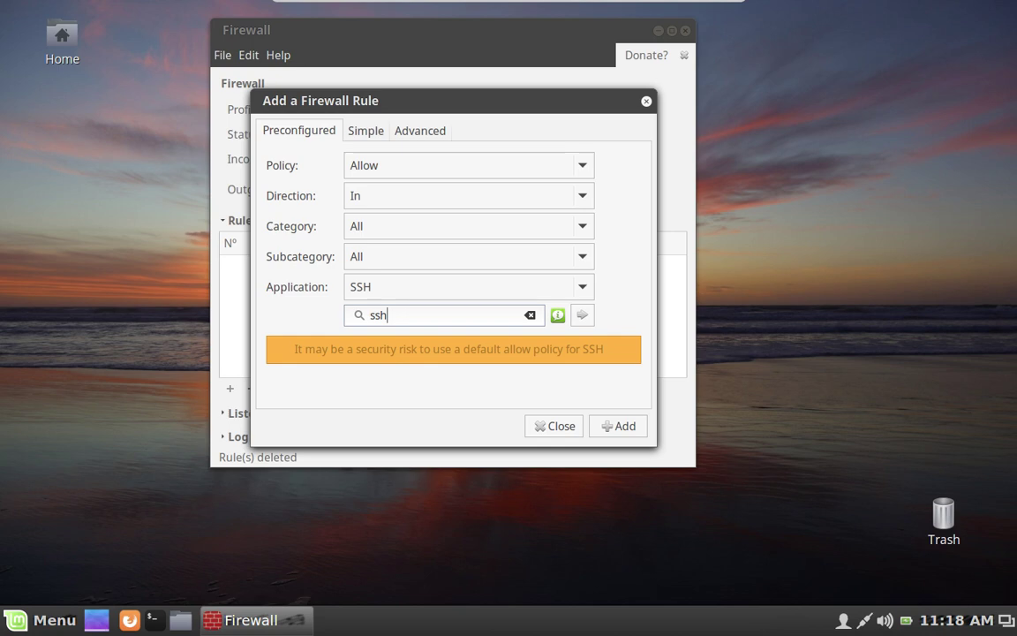
{"action": "key", "text": "Return"}
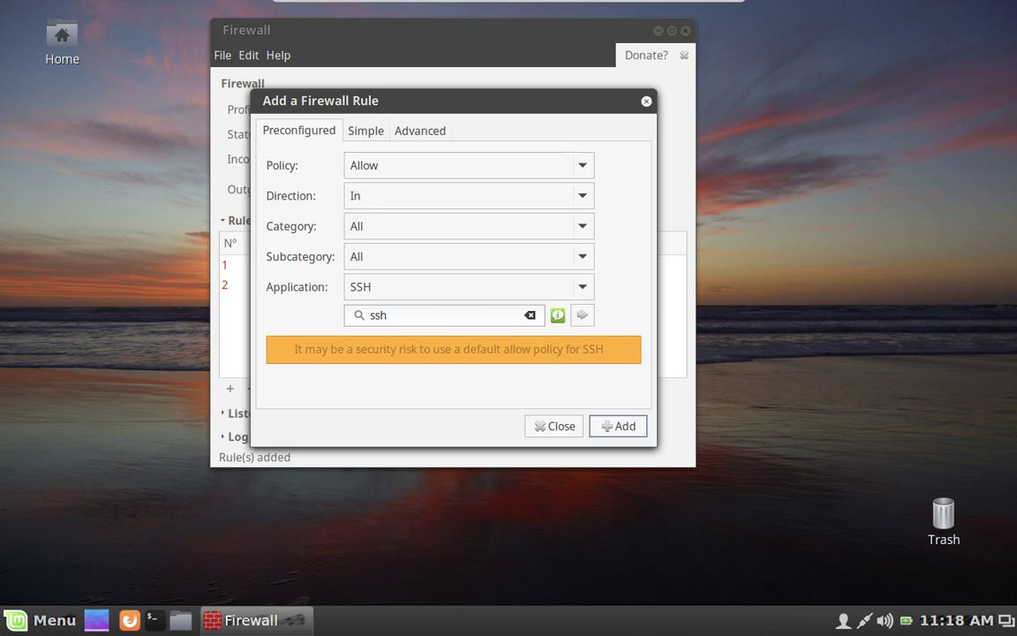
{"action": "key", "text": "Escape"}
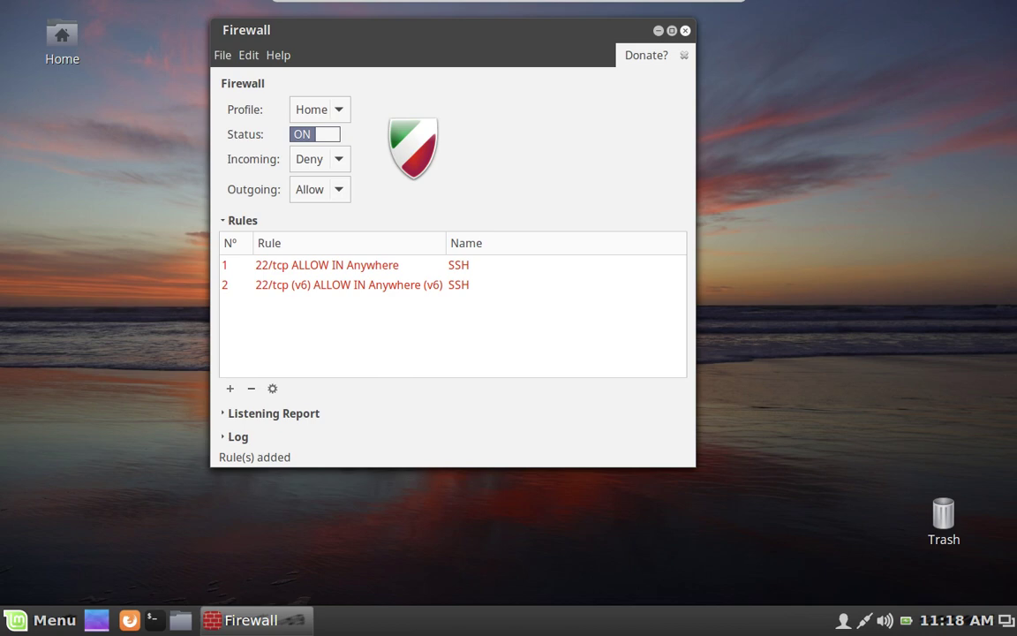
Select both SSH rules in the rules list and delete them.
{"action": "left_click", "coordinate": [349, 284]}
{"action": "left_click", "coordinate": [327, 264], "text": "shift"}
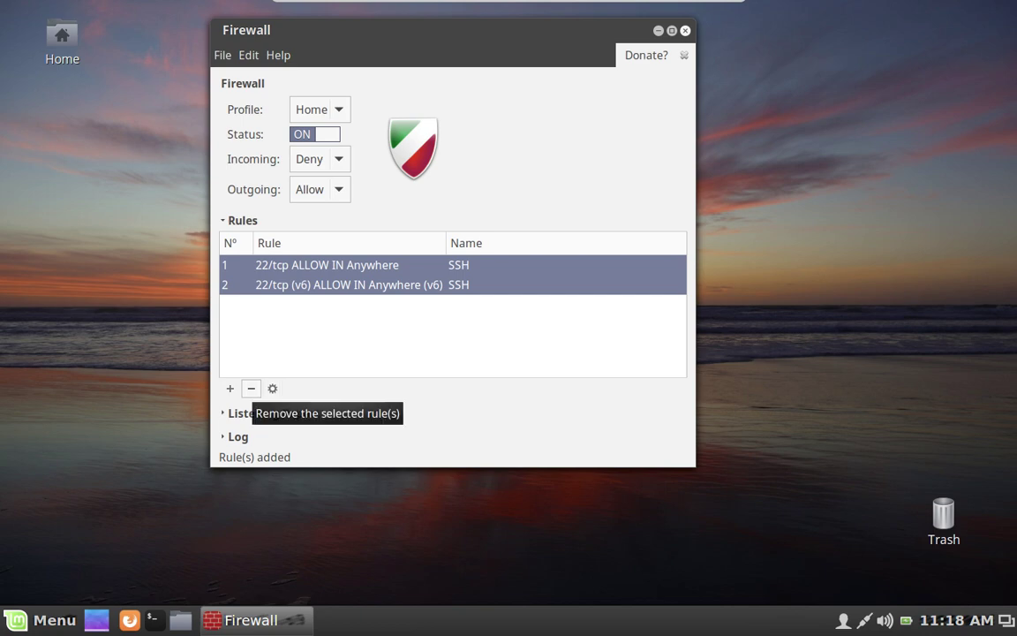
{"action": "left_click", "coordinate": [251, 389]}
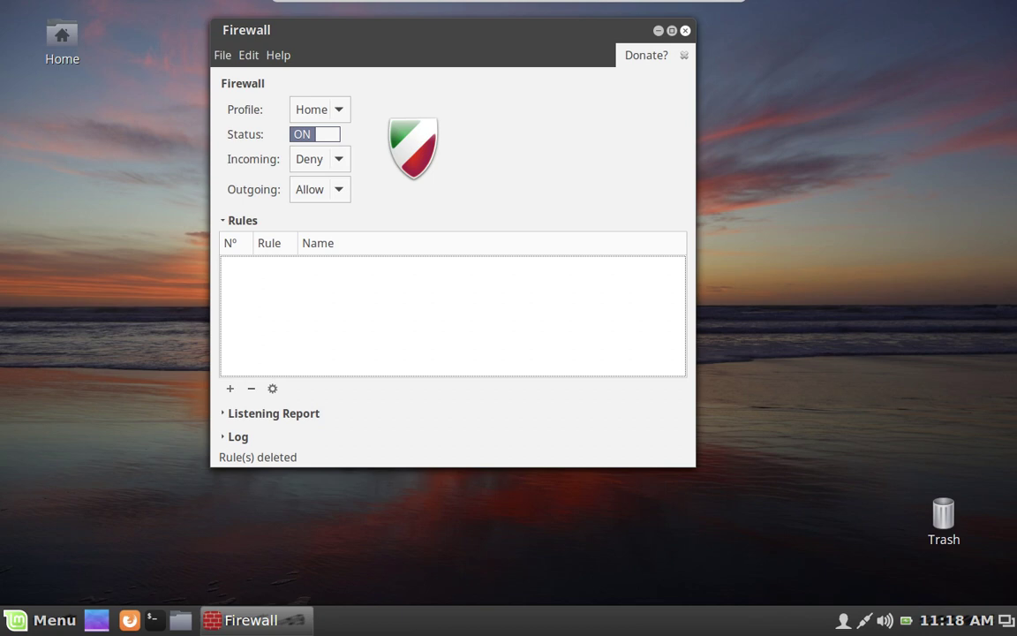
Close the firewall configuration window and switch to the workspace showing the ClamAV website.
{"action": "key", "text": "alt+F4"}
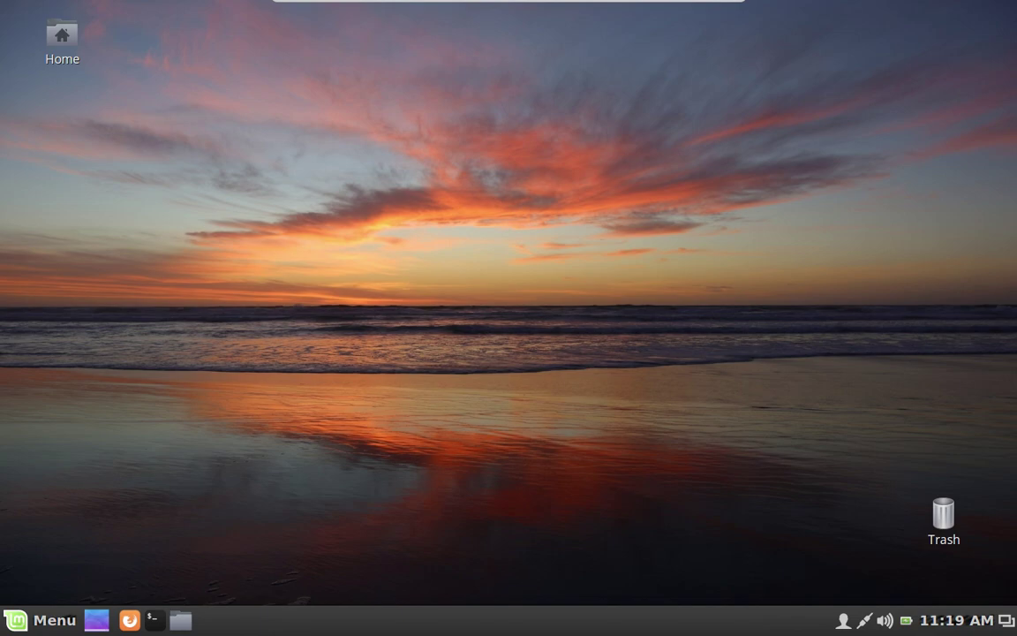
{"action": "key", "text": "ctrl+alt+Left"}
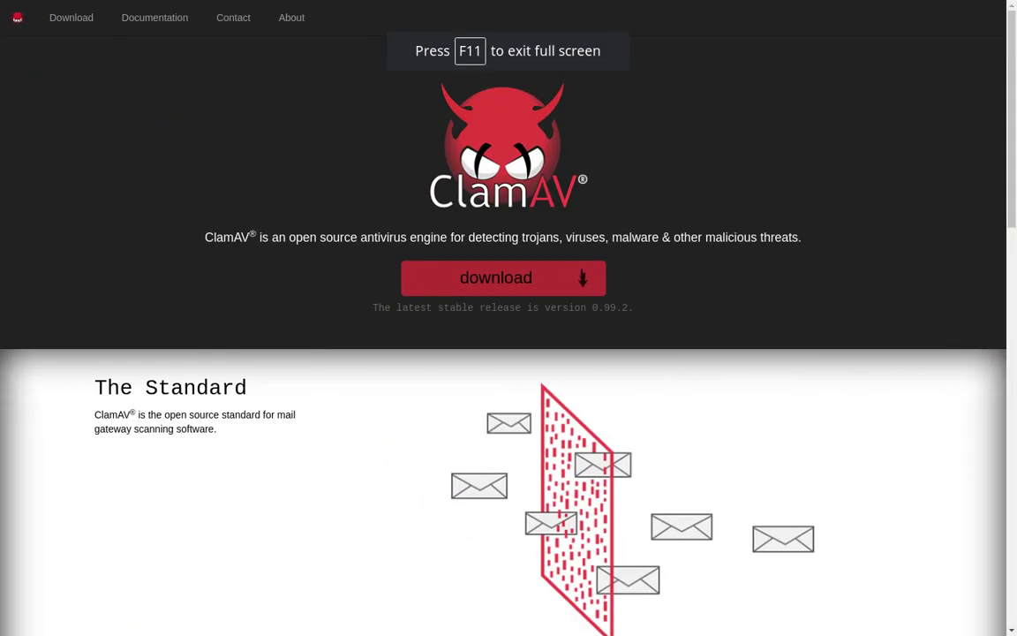